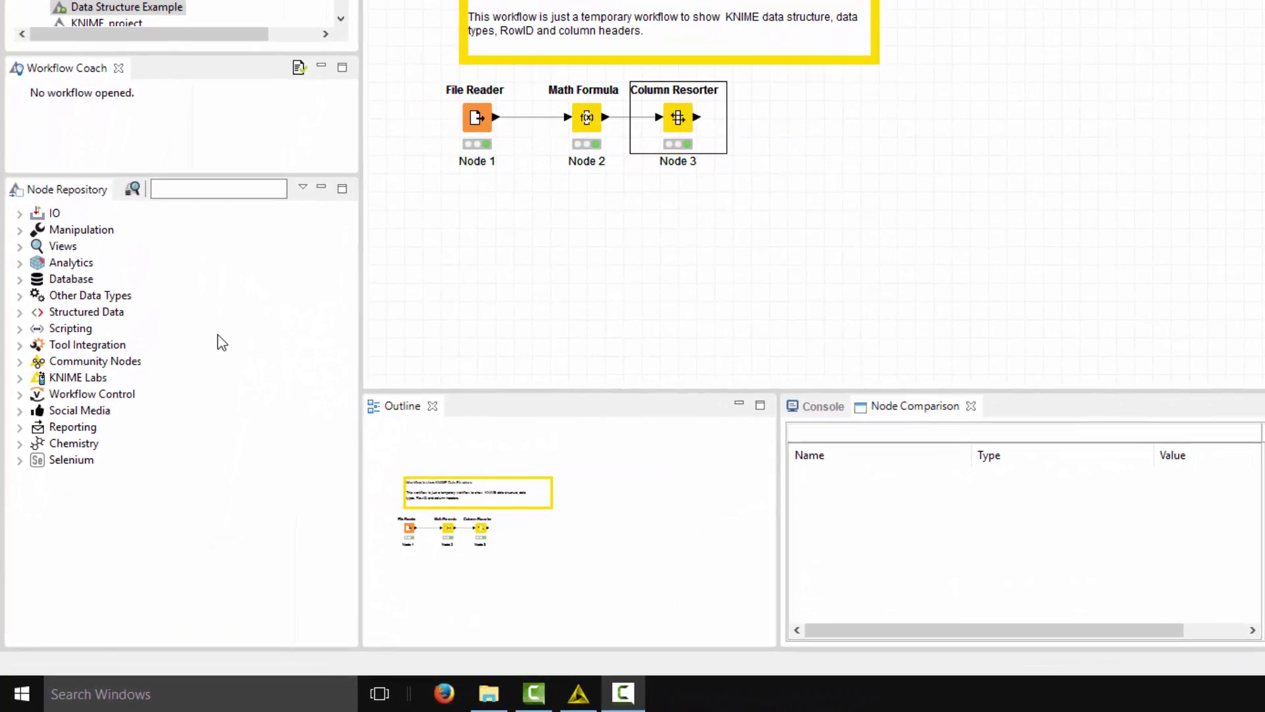
- Examine the reader and writer nodes under IO's Read and Write subcategories, leaving both collapsed
click(21, 214)
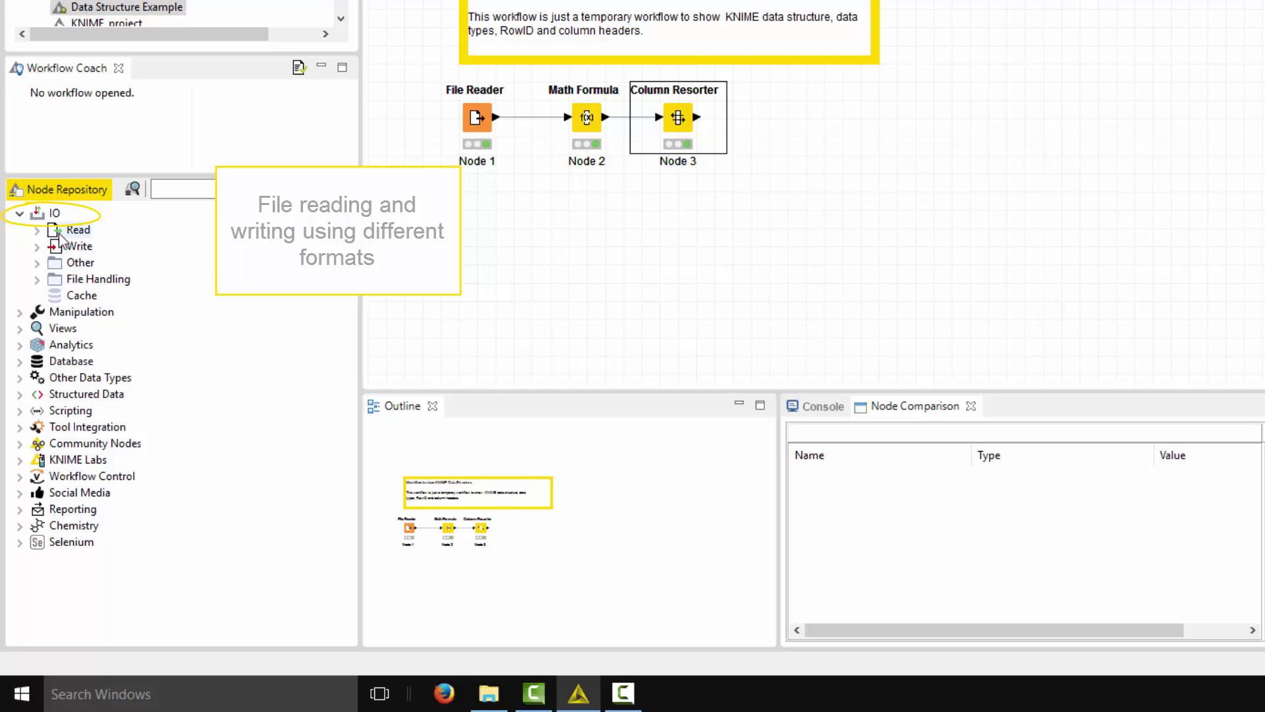
click(37, 230)
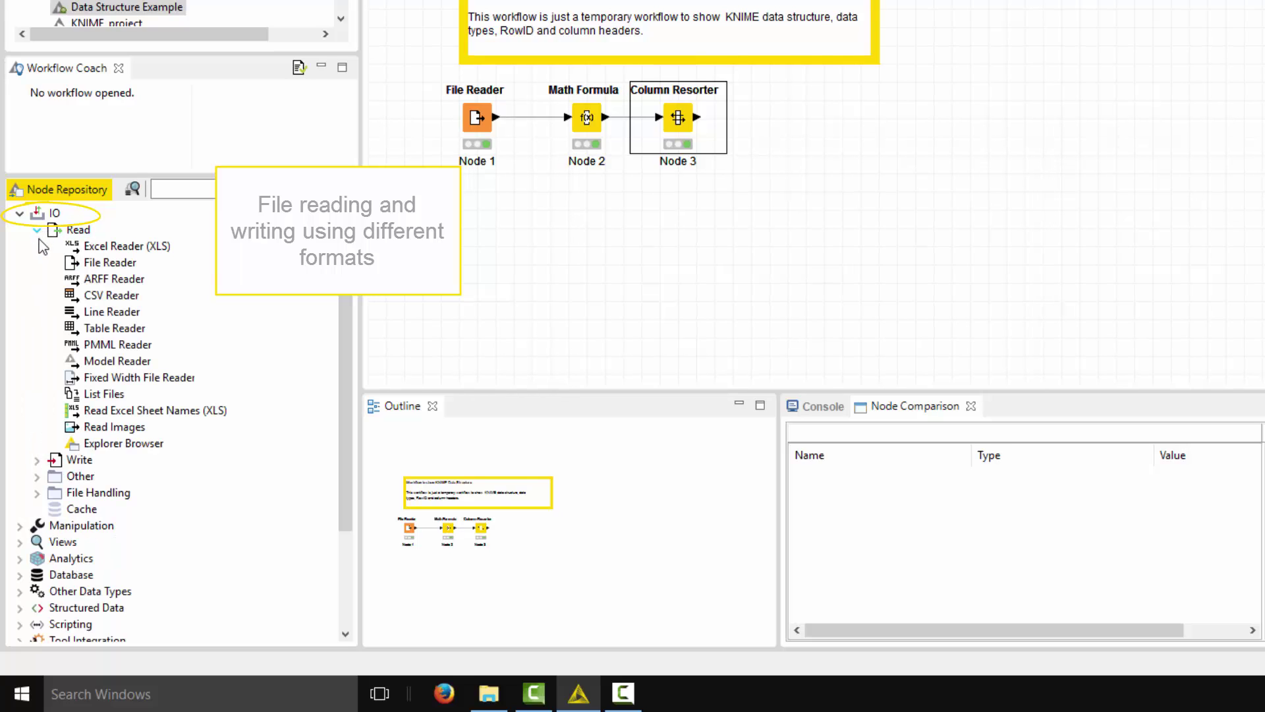
click(37, 462)
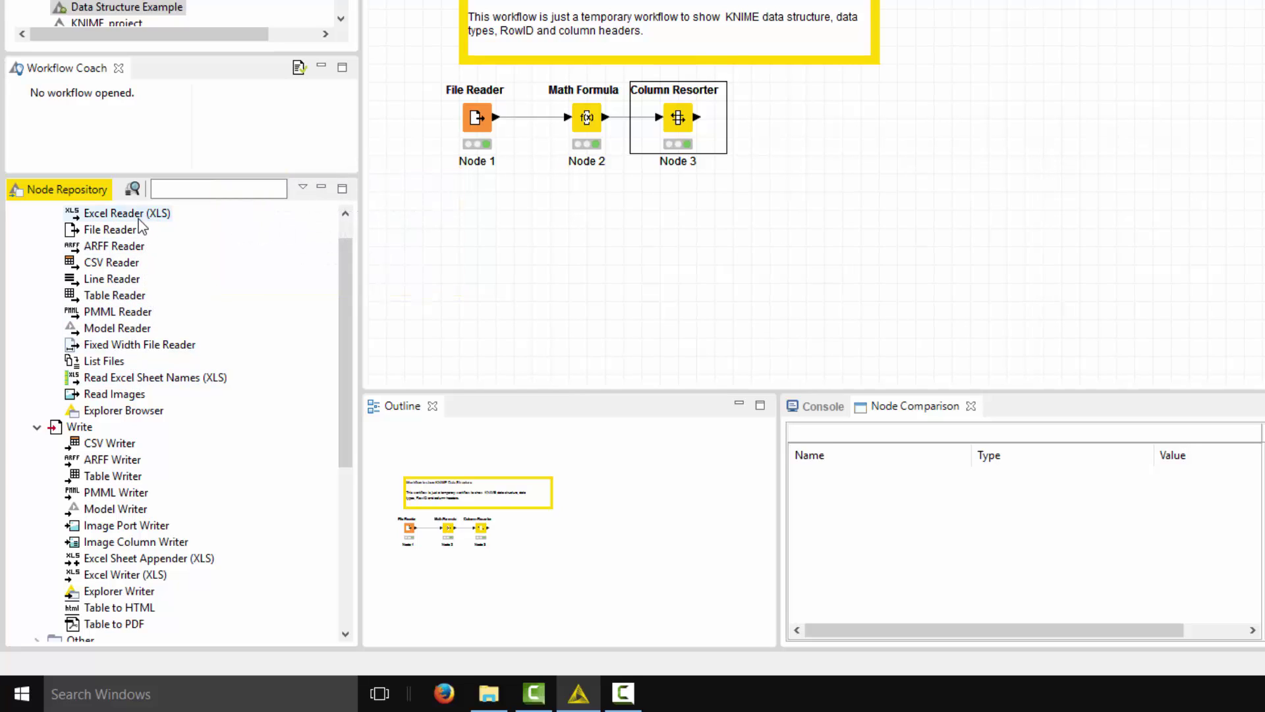
scroll(349, 261, up, 1)
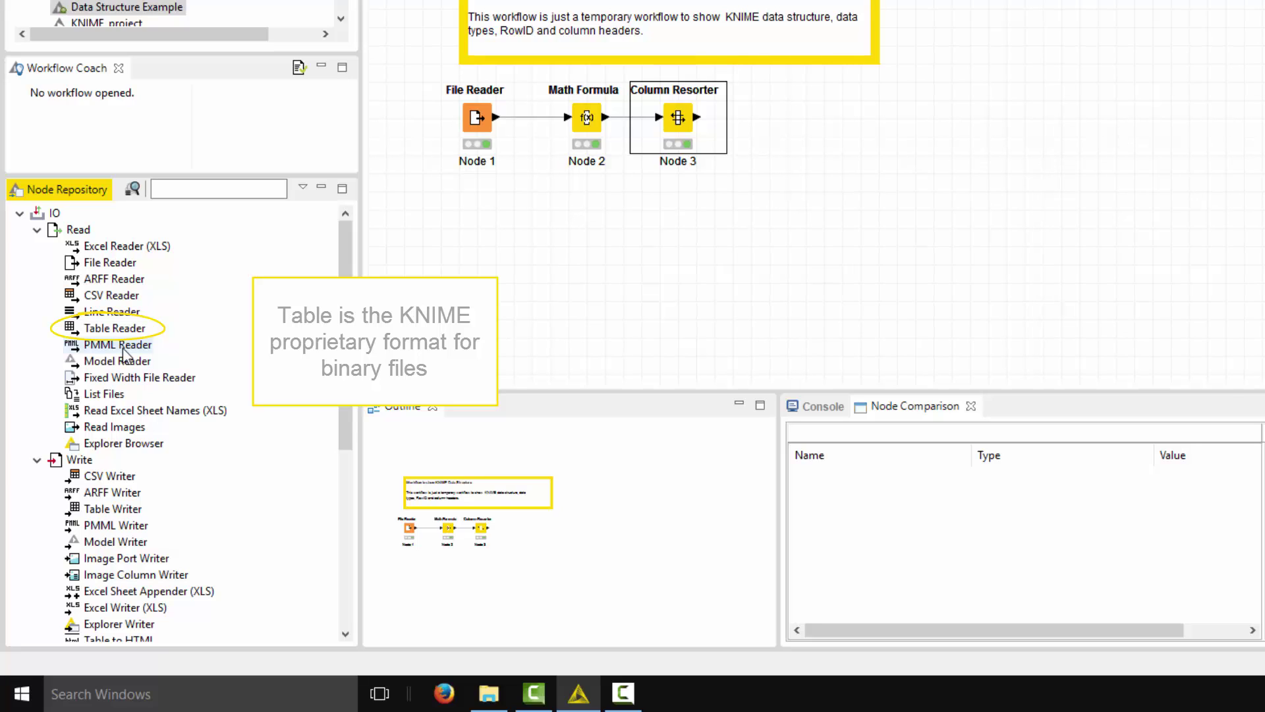
click(36, 230)
click(37, 247)
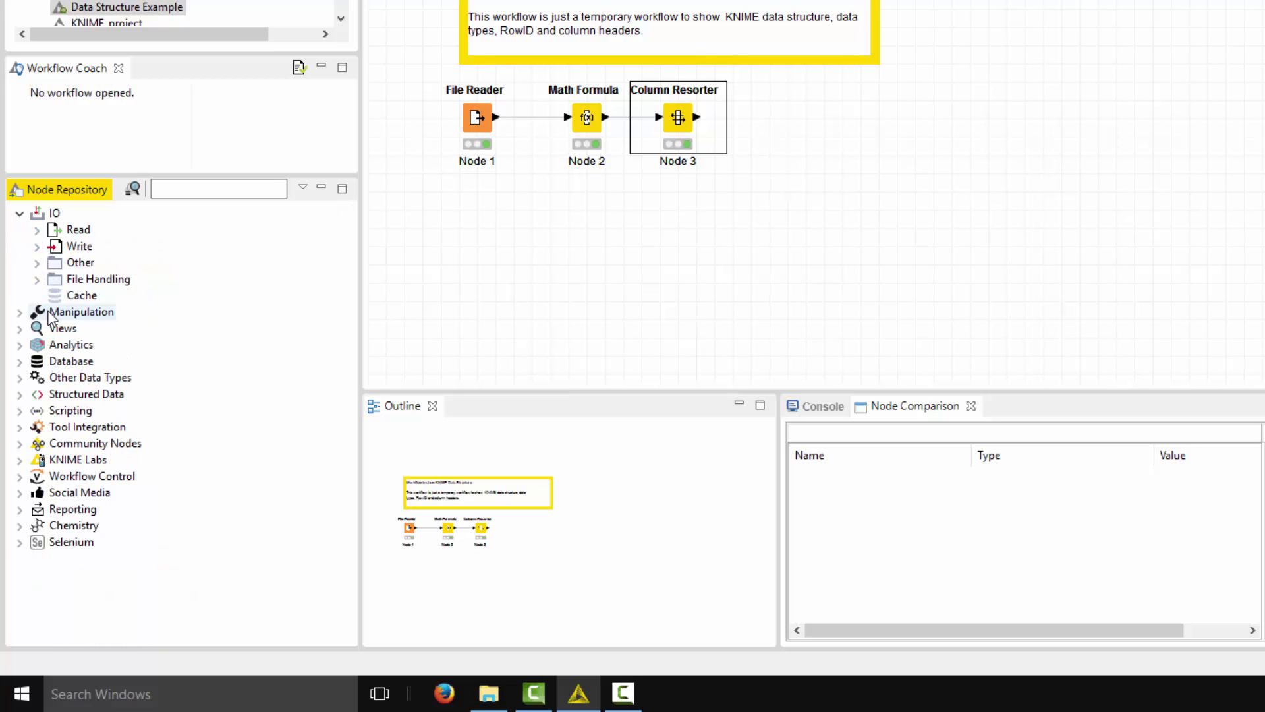
- Examine IO's Other subcategory, including Modular Data Generation, and its File Handling subcategory, leaving IO collapsed
click(37, 263)
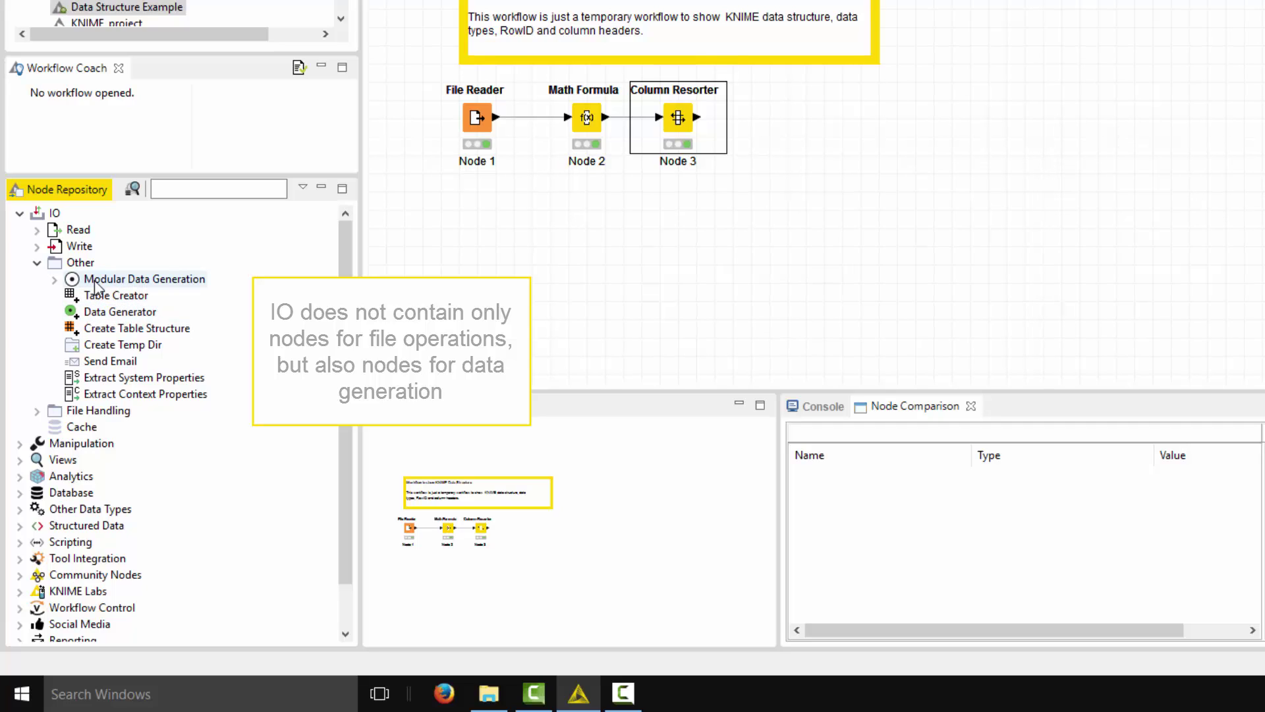
click(55, 279)
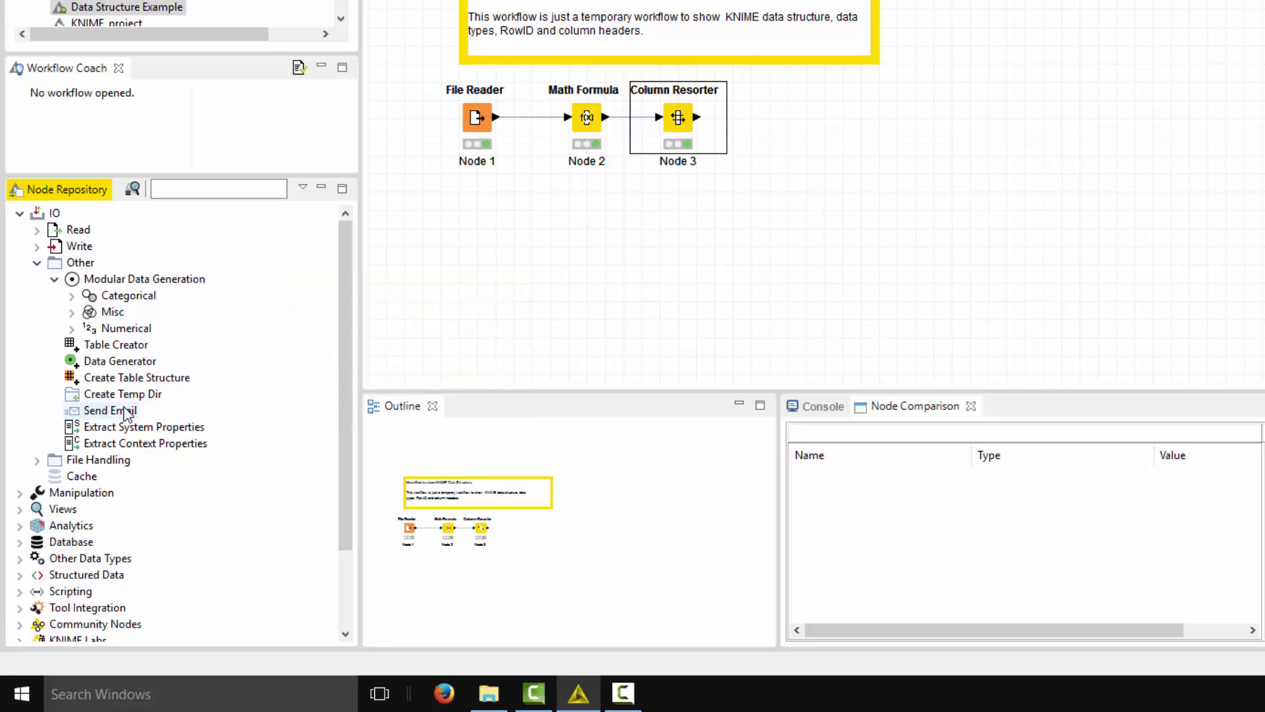
click(37, 460)
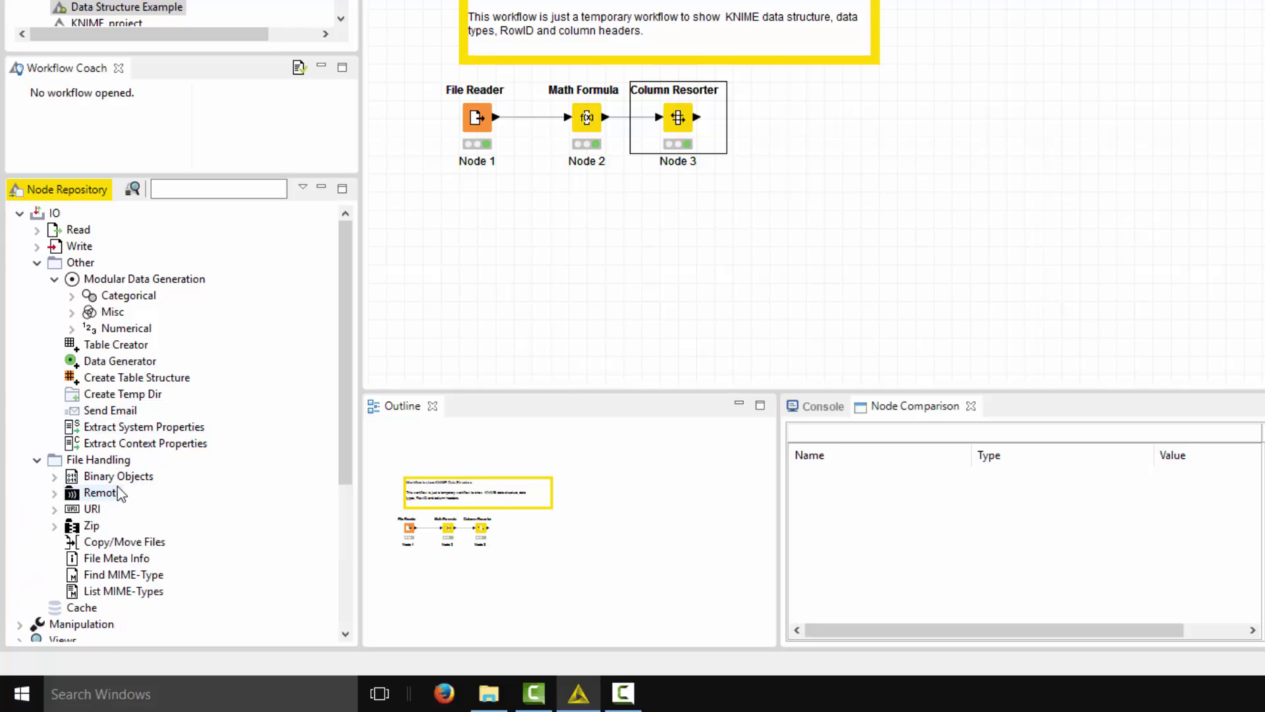
click(22, 215)
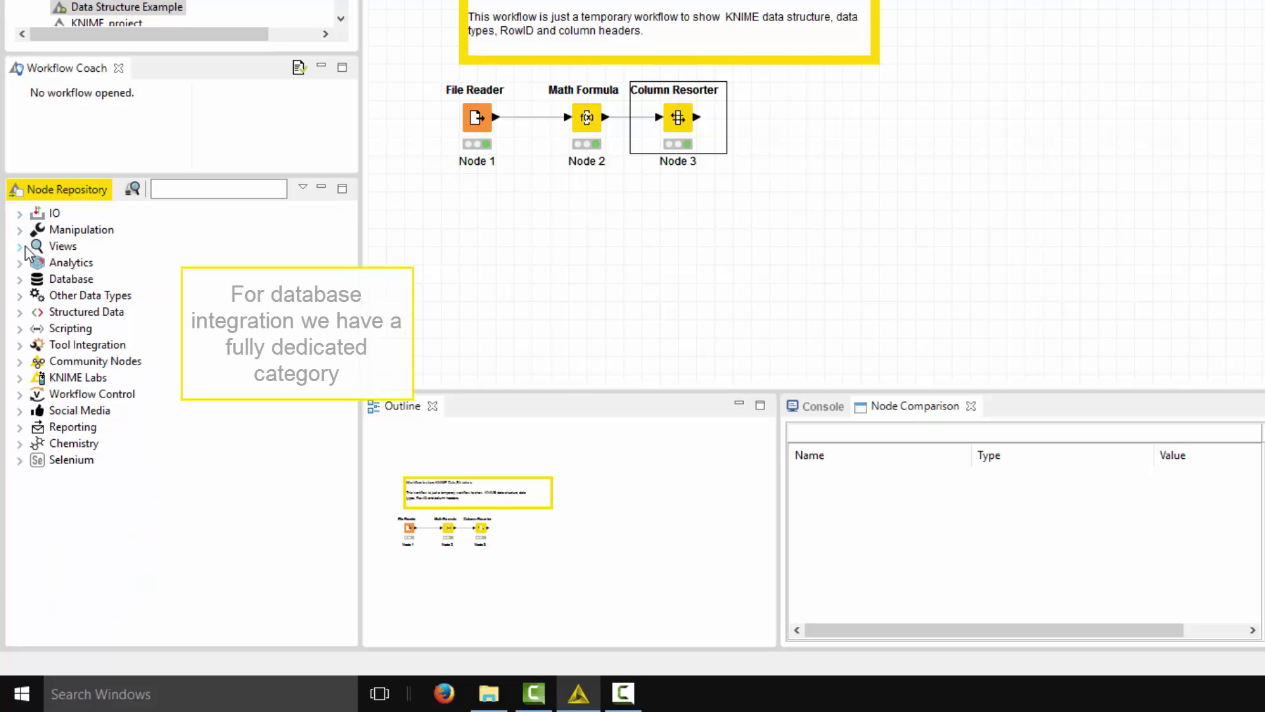
- Examine the database-specific connector nodes in the Database category's Connector subcategory, leaving the subcategory collapsed
click(20, 279)
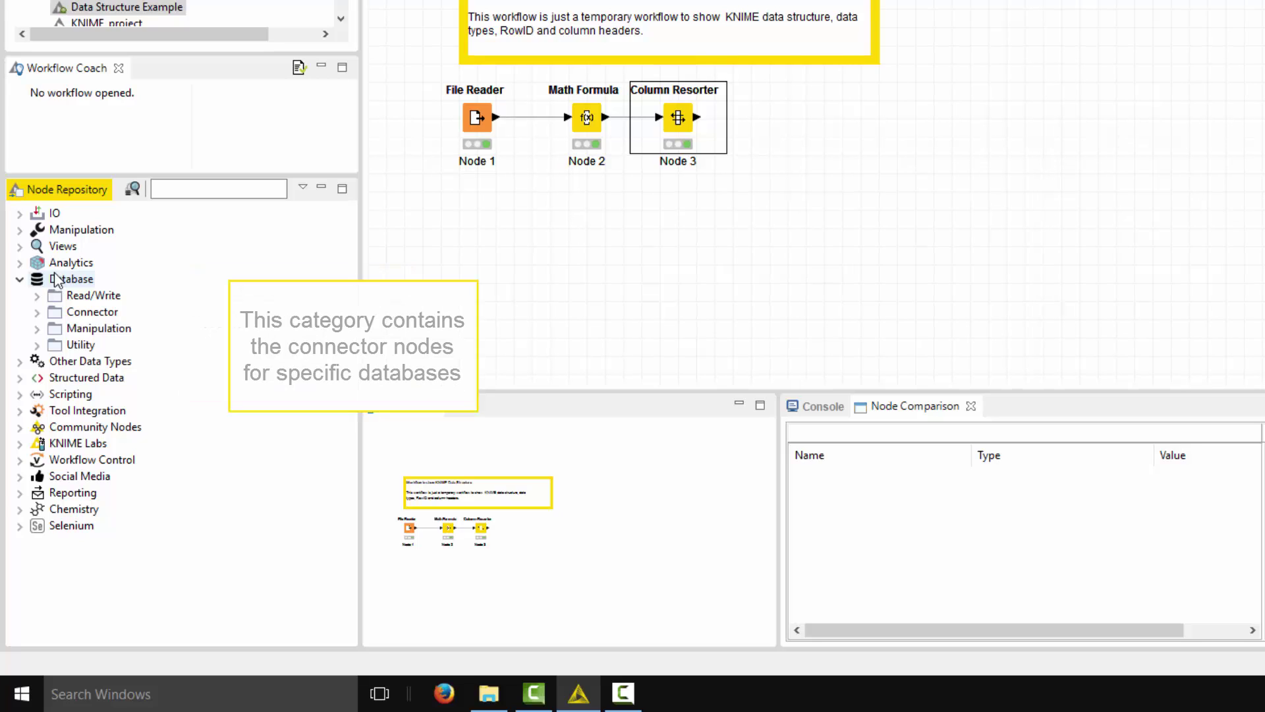
click(37, 312)
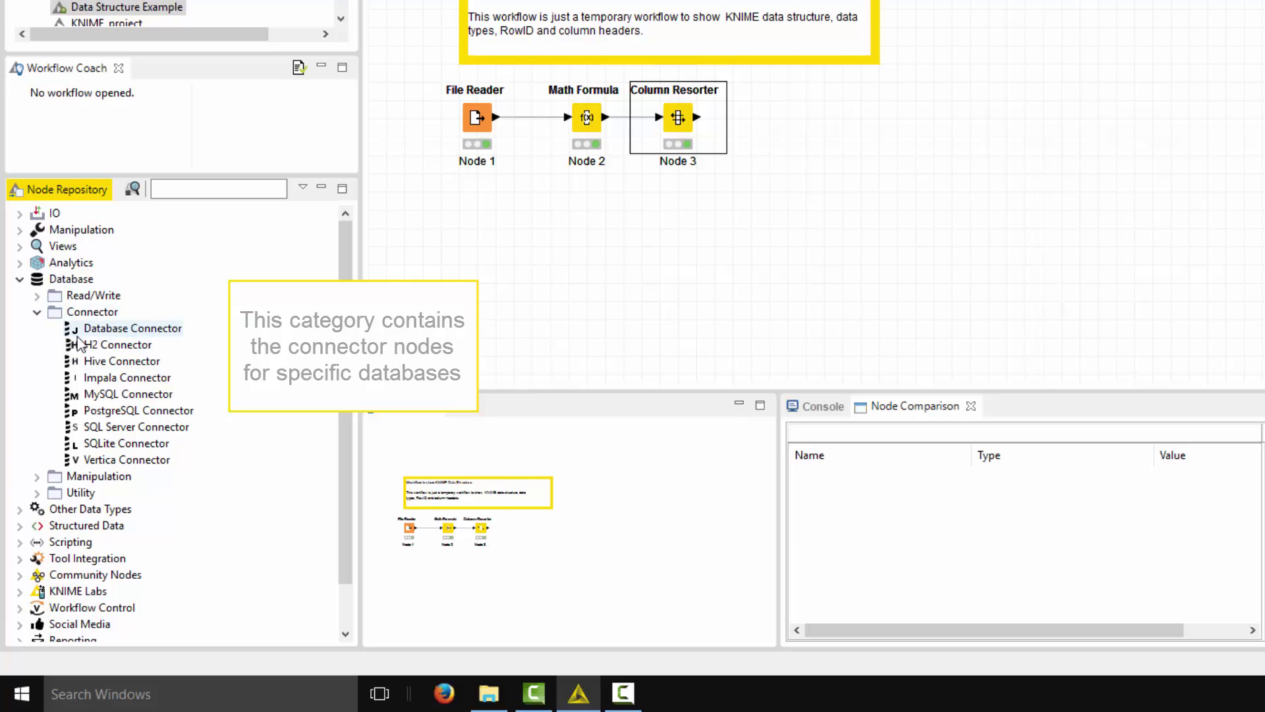
click(37, 313)
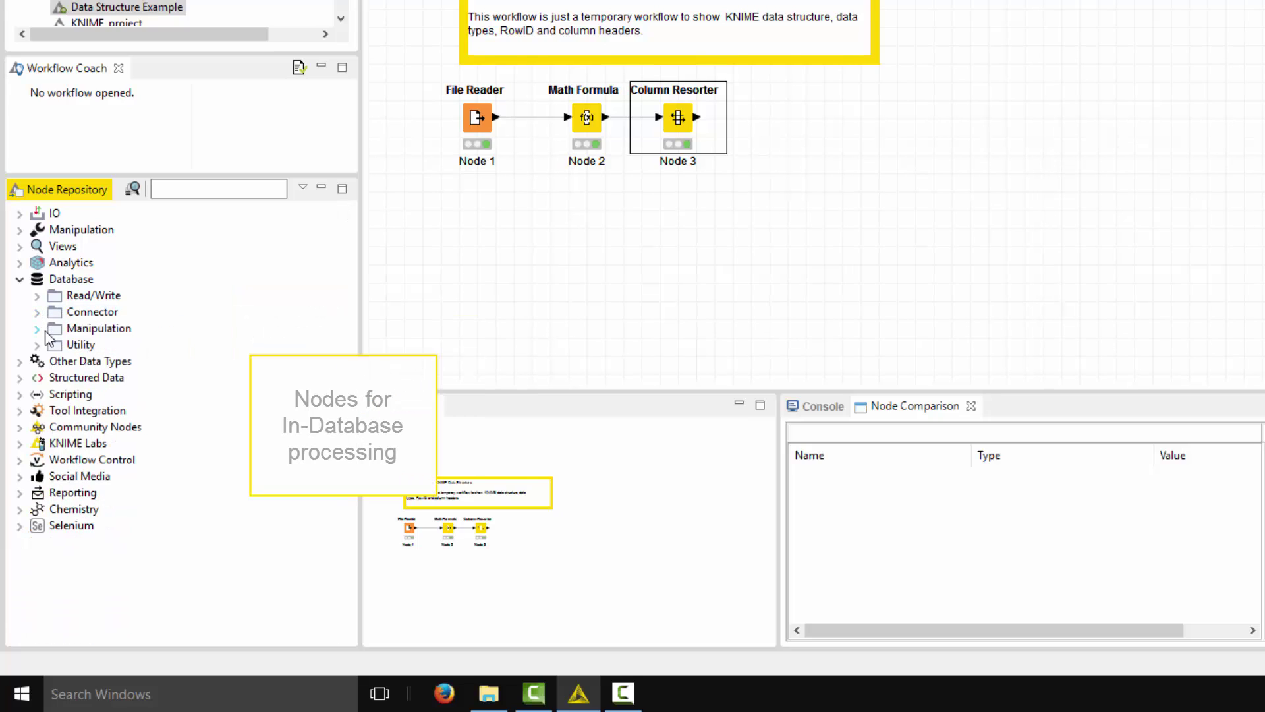
- Examine the Manipulation, Read/Write and Utility subcategories of the Database category, leaving Database collapsed
click(39, 330)
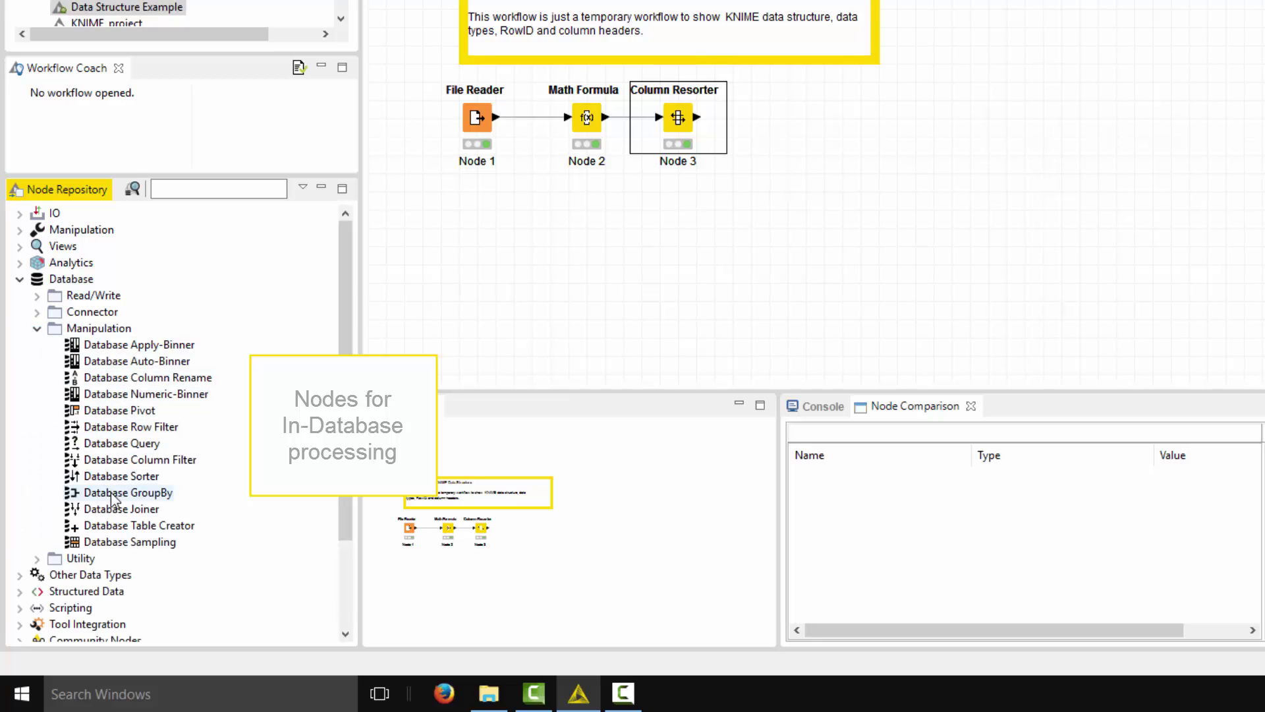
click(38, 296)
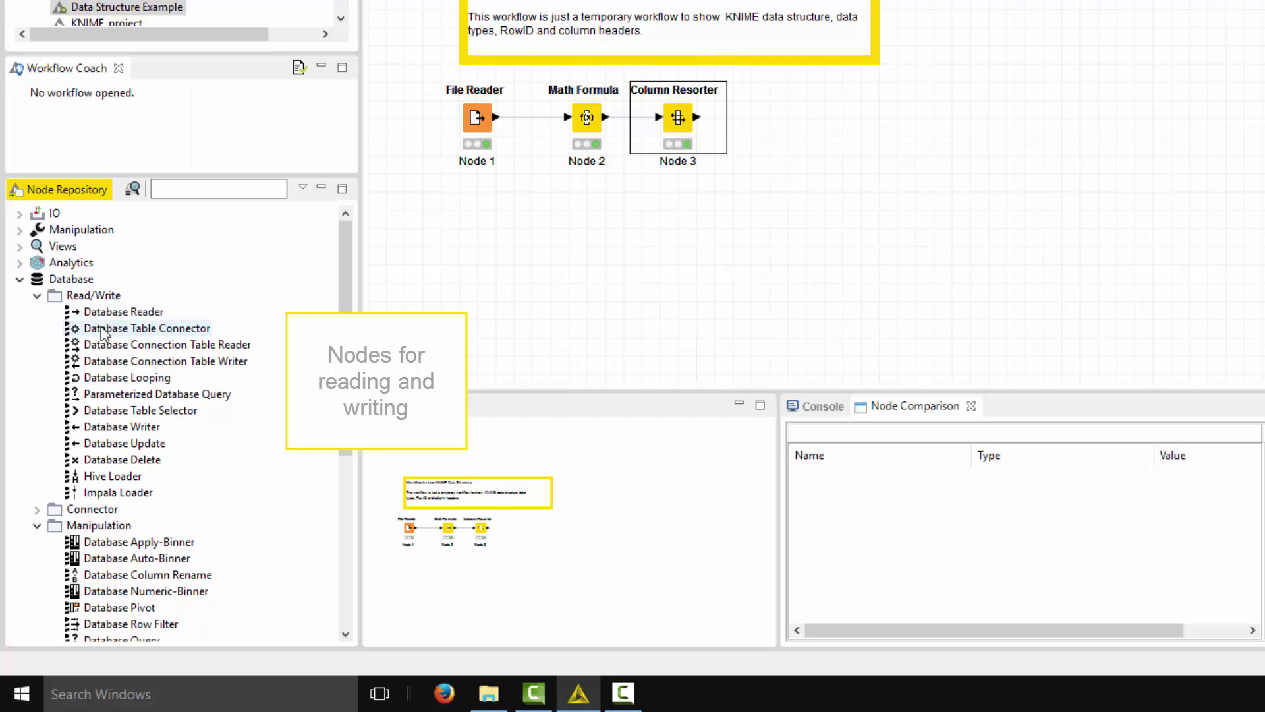
click(37, 296)
click(37, 328)
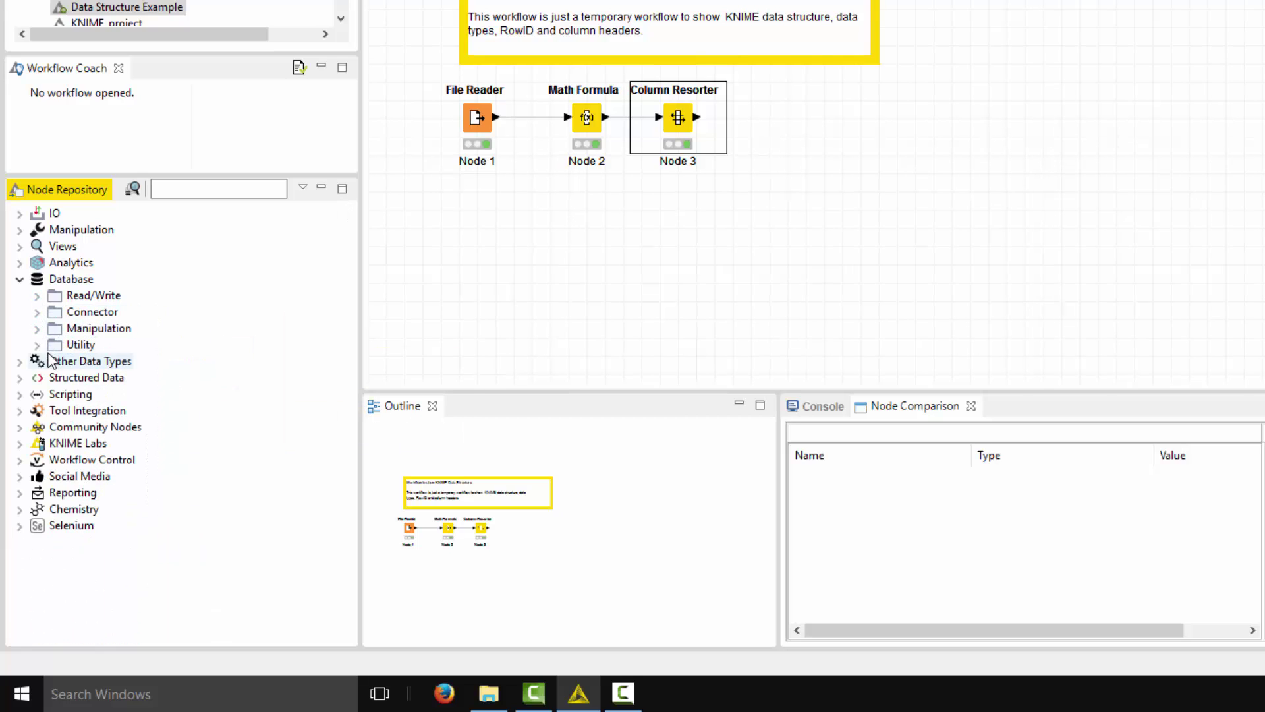
click(38, 346)
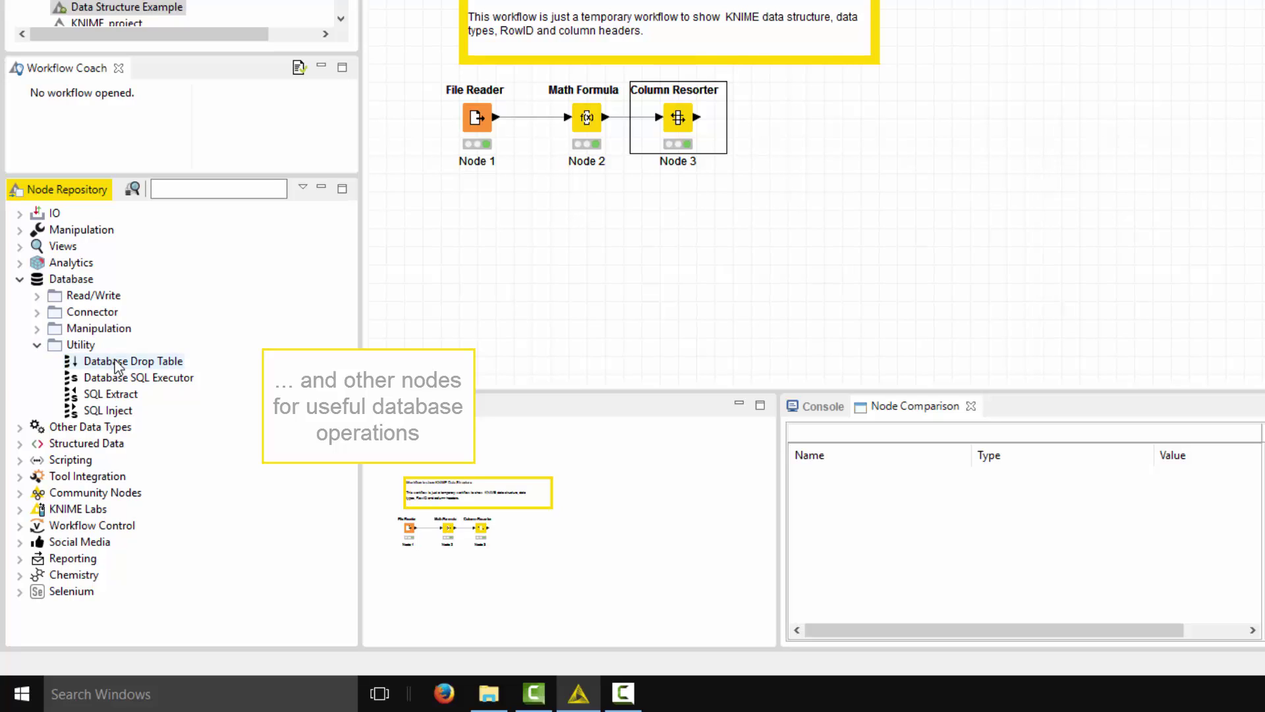
click(19, 280)
- Expand Manipulation's Column subcategory and examine its Filter, Convert & Replace and Binning nodes
click(20, 230)
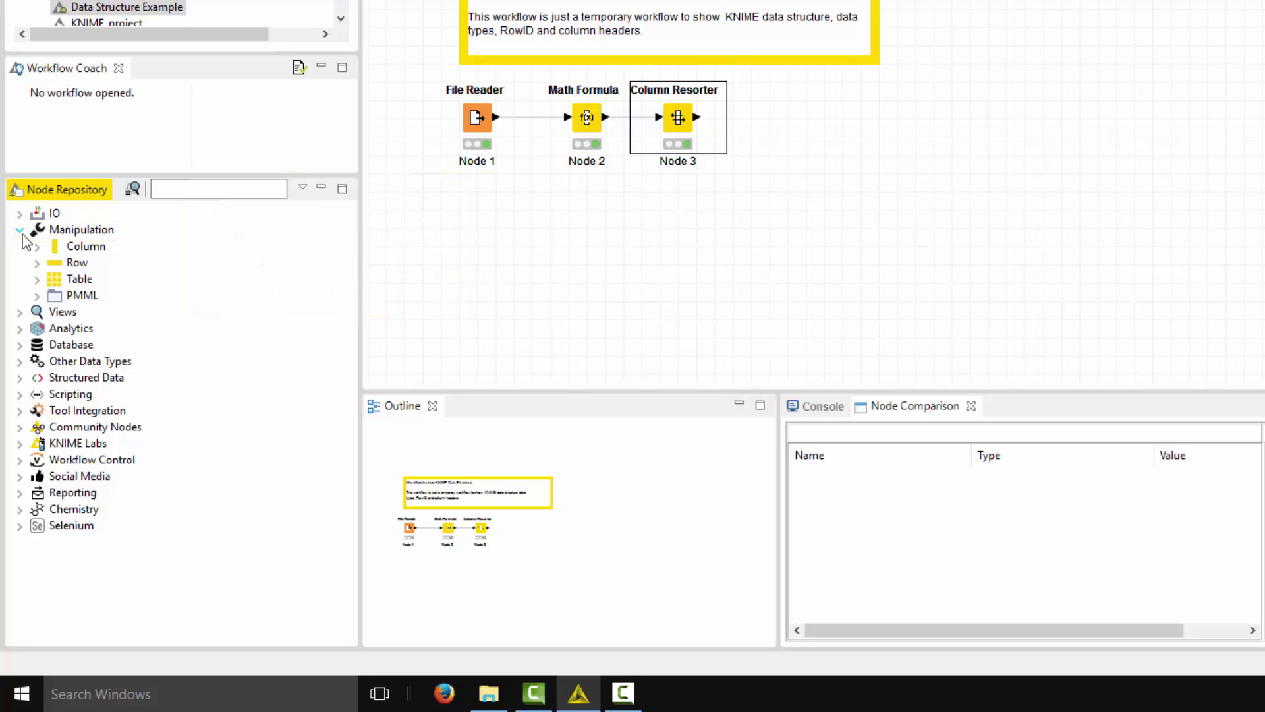
click(36, 247)
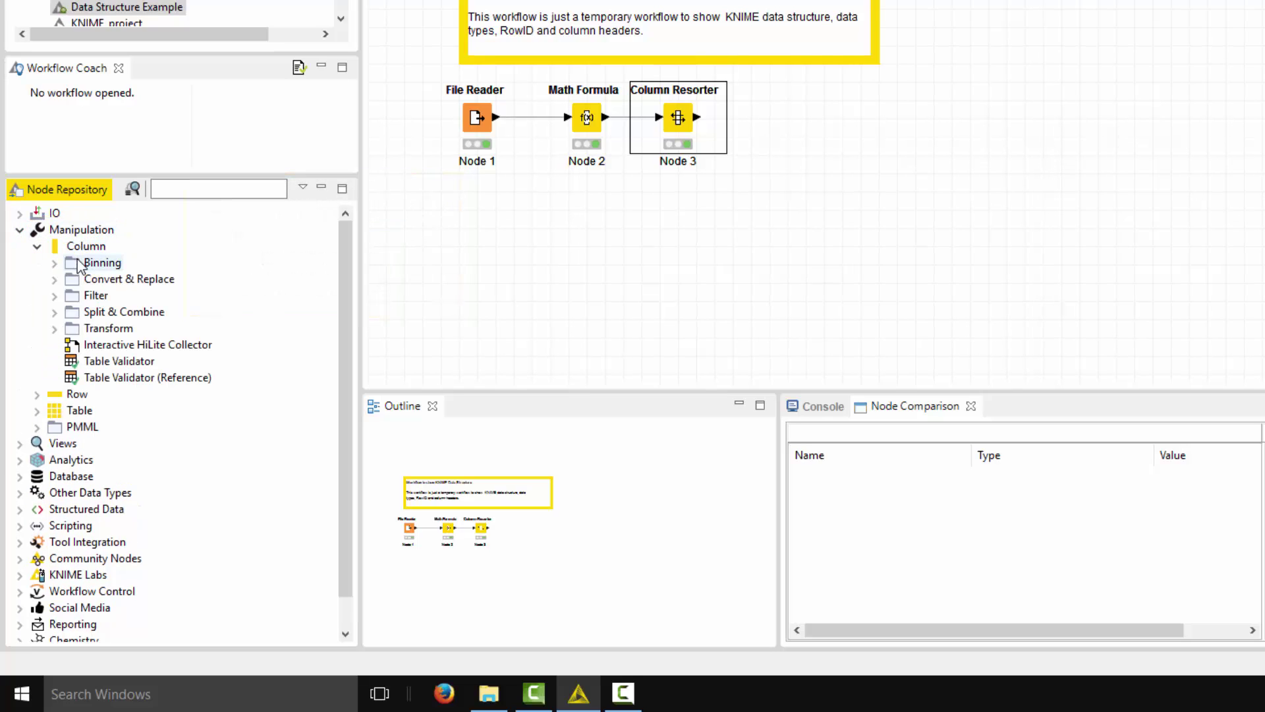
double_click(73, 298)
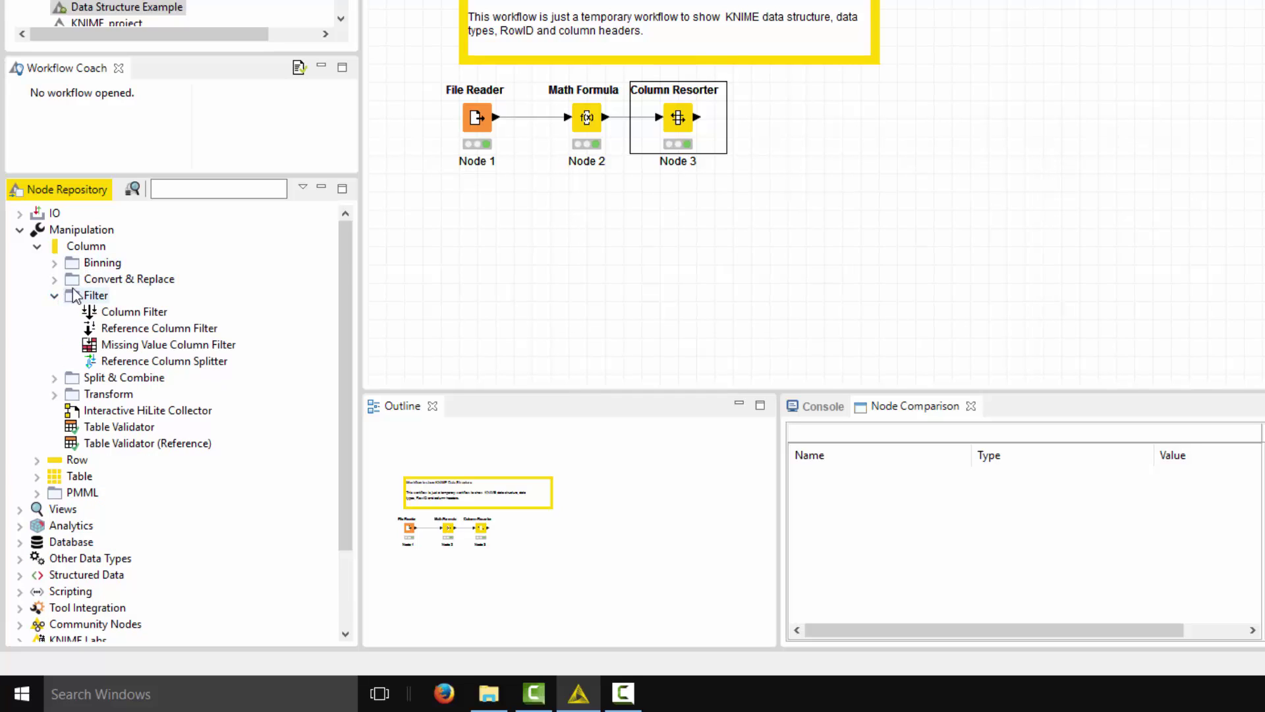
click(56, 280)
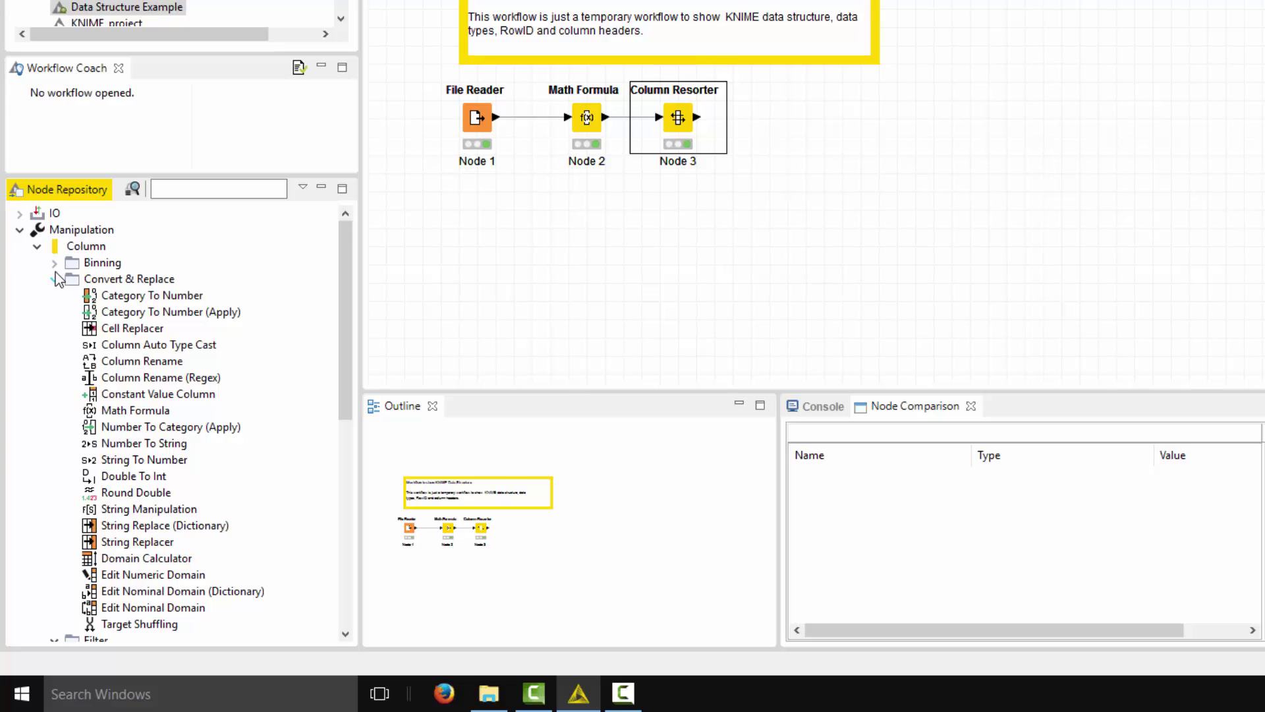
click(54, 263)
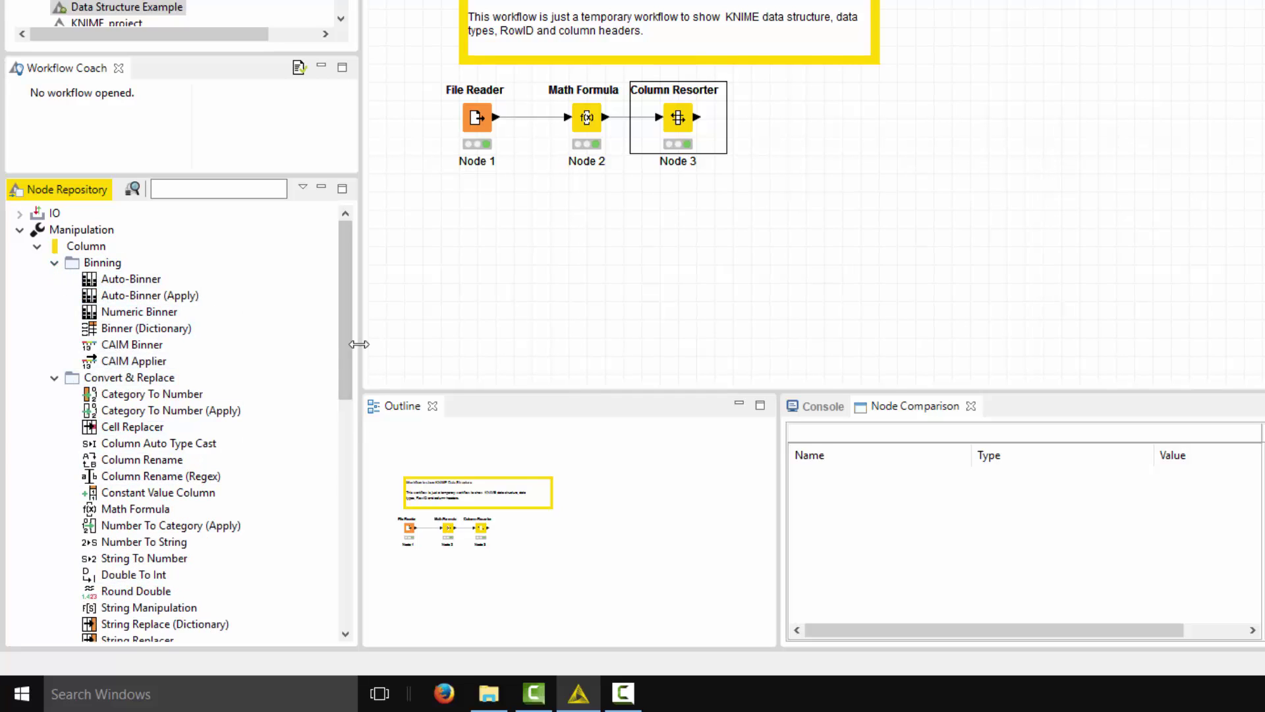
- Examine the column nodes in the Split & Combine and Transform groups under Manipulation
drag(348, 344, 341, 511)
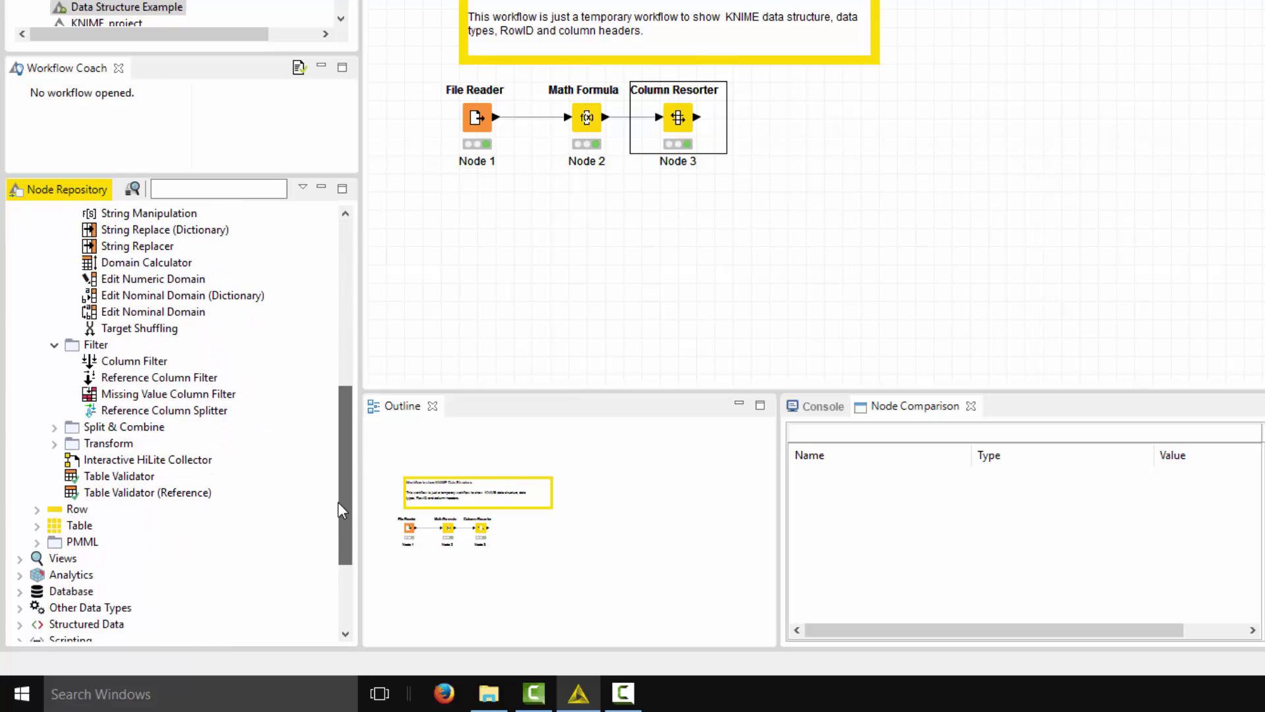
click(55, 427)
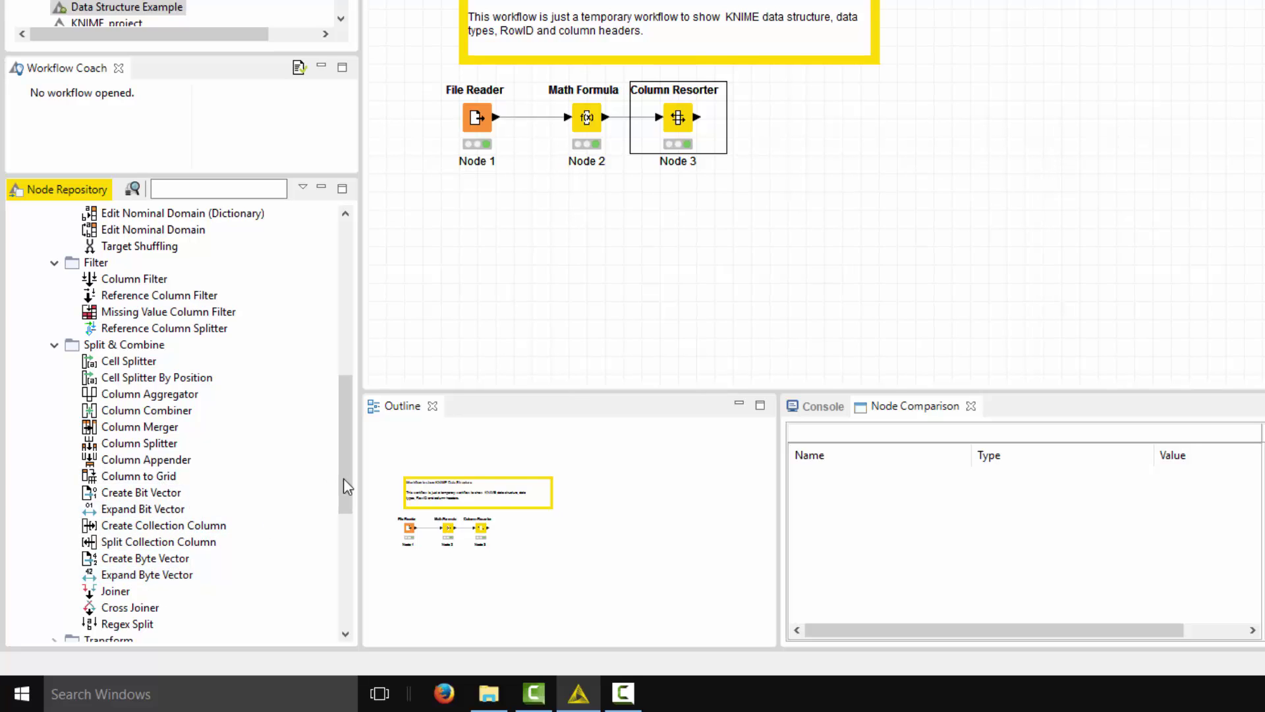
drag(345, 486, 345, 517)
click(55, 542)
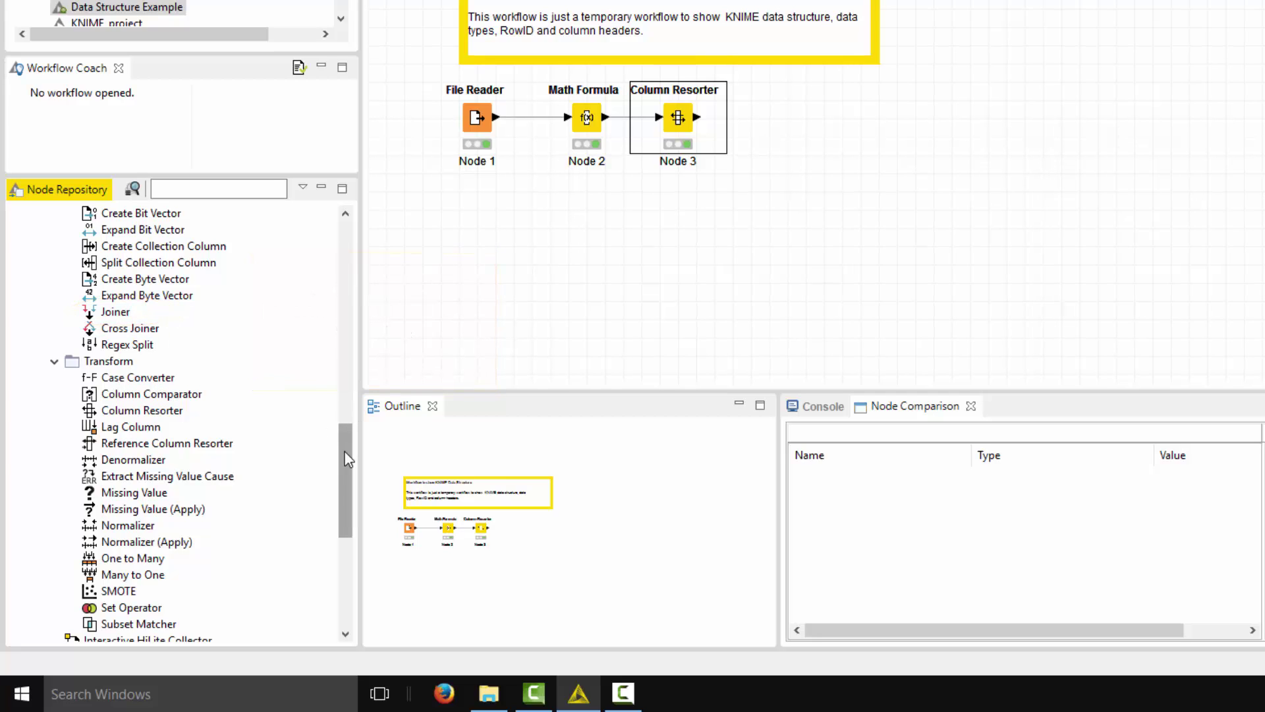
- Locate the String Manipulation and Normalizer nodes among the column nodes, leaving the Column subcategory collapsed
drag(343, 454, 336, 292)
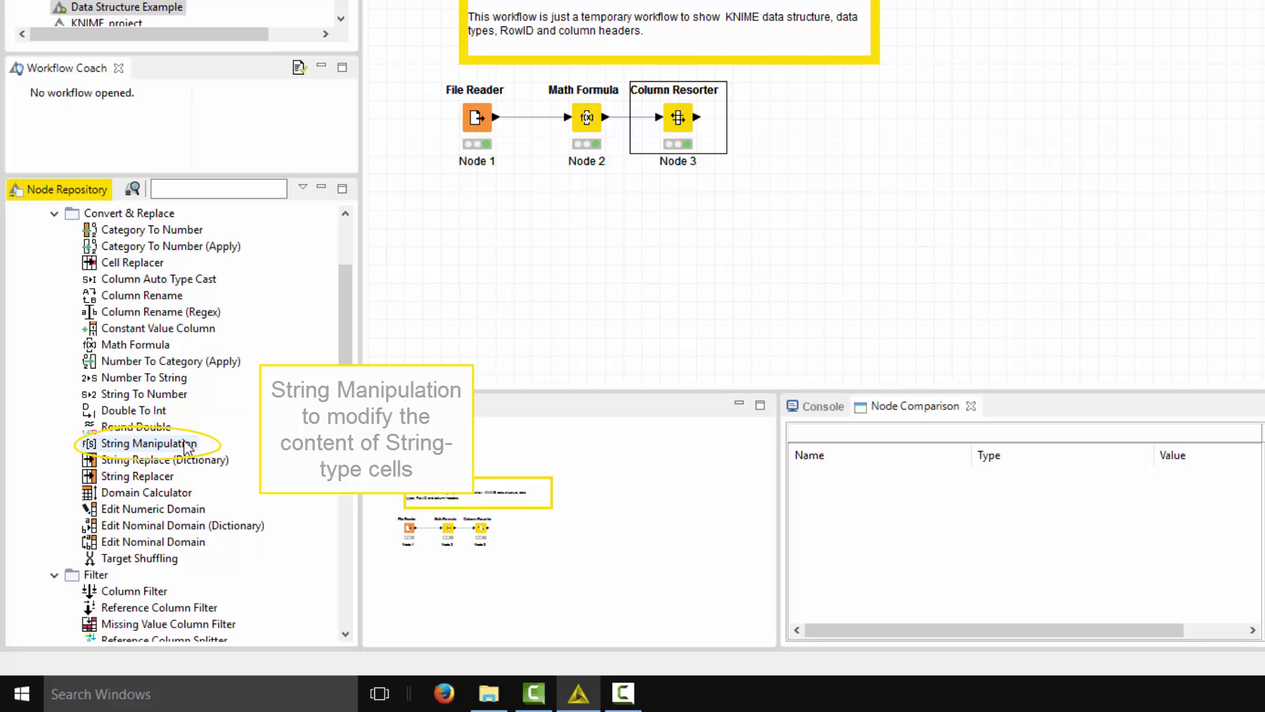
drag(351, 346, 358, 472)
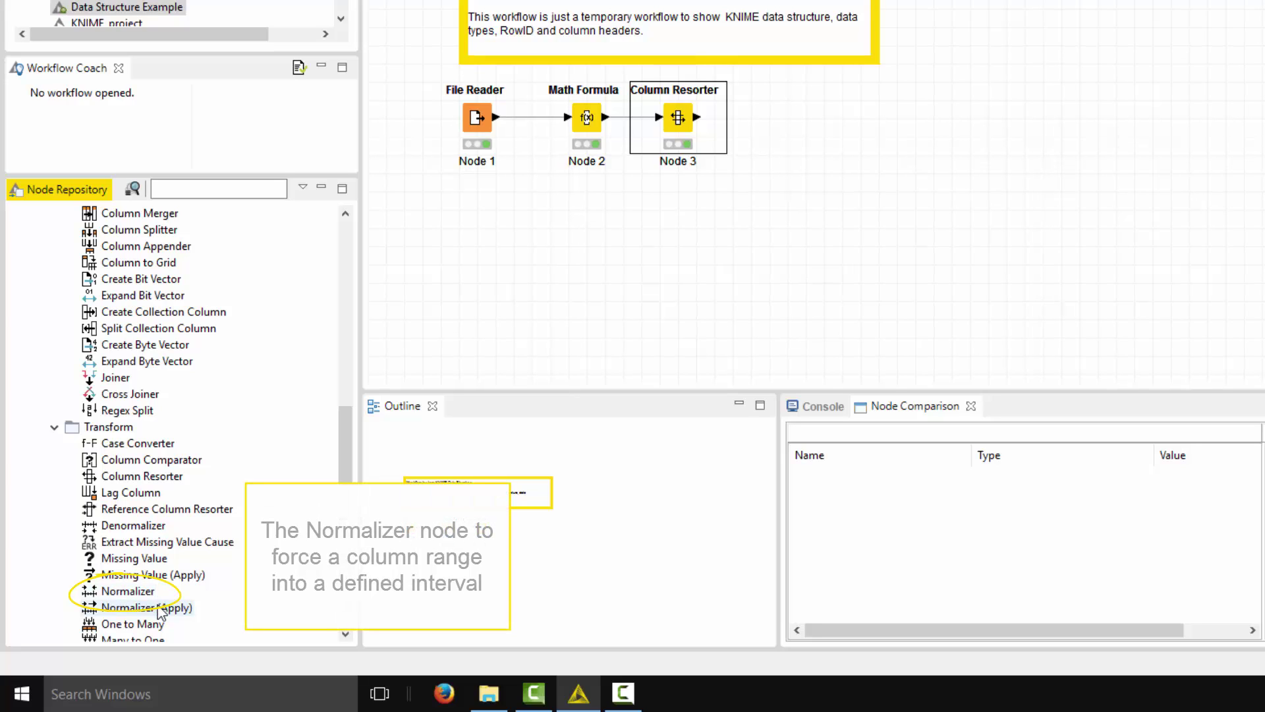
click(54, 427)
drag(347, 471, 348, 231)
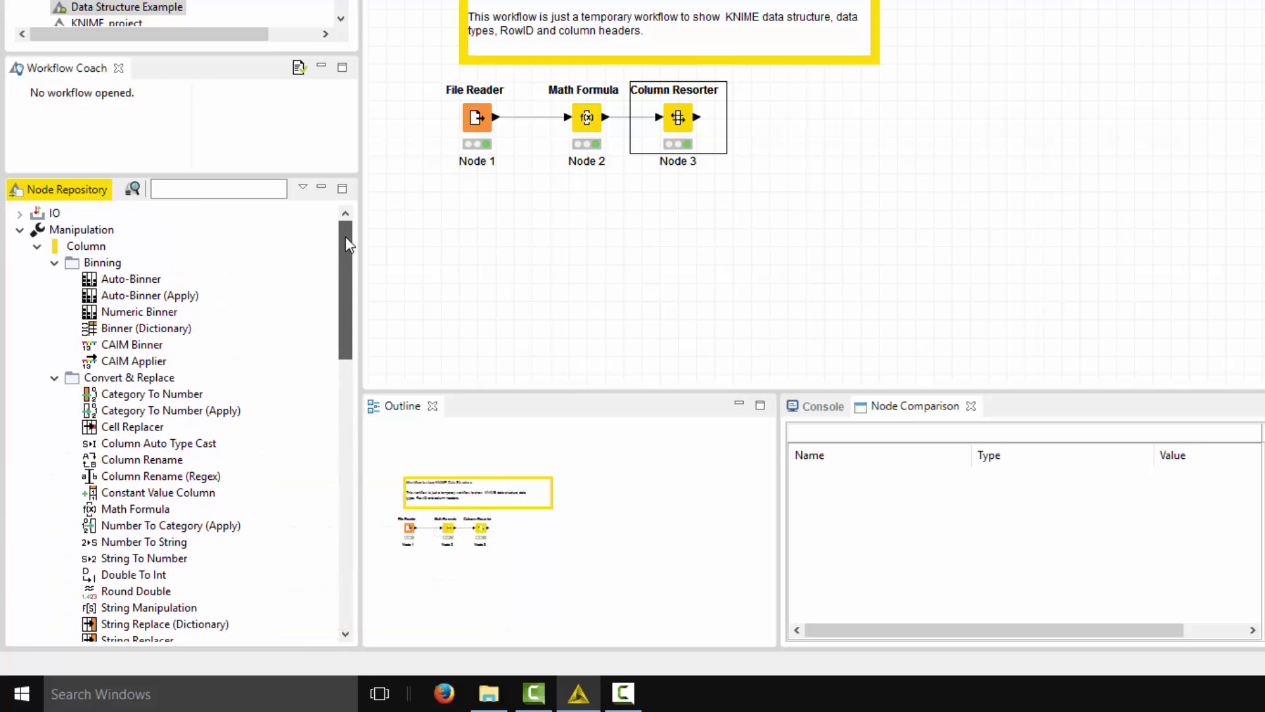
click(37, 247)
- Examine the Filter, Transform and Other nodes in Manipulation's Row subcategory
click(37, 263)
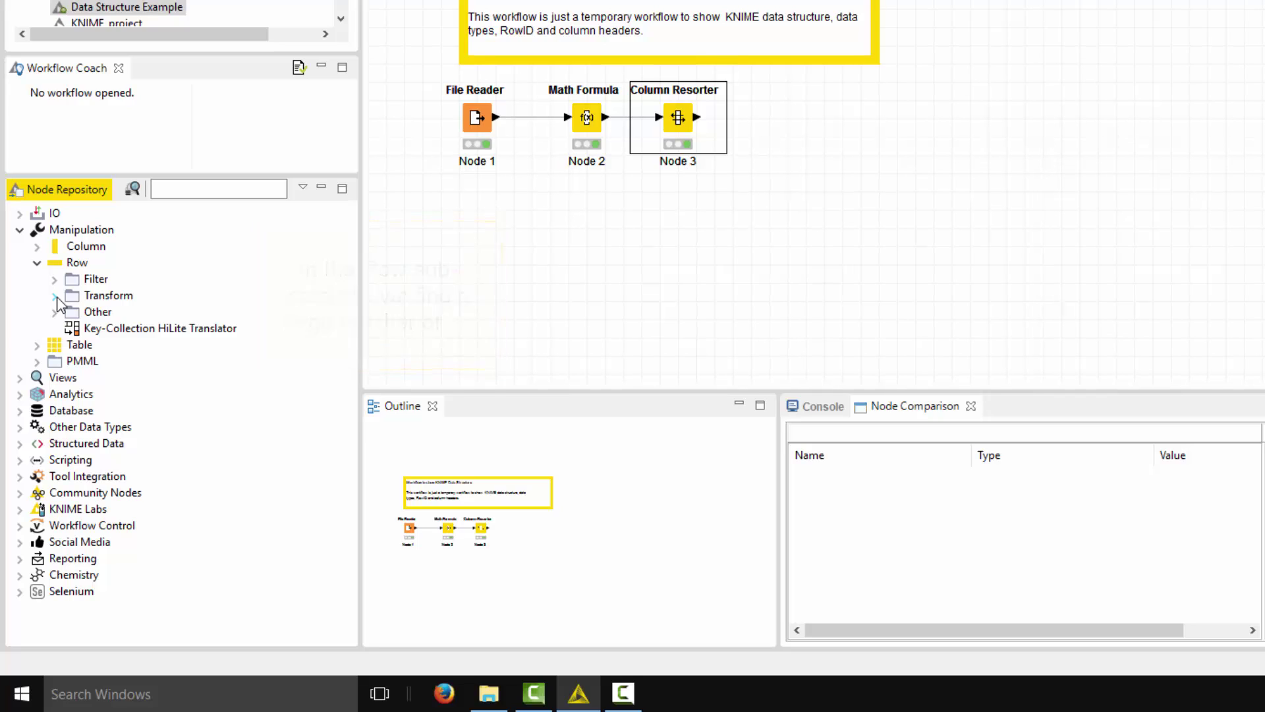
click(55, 279)
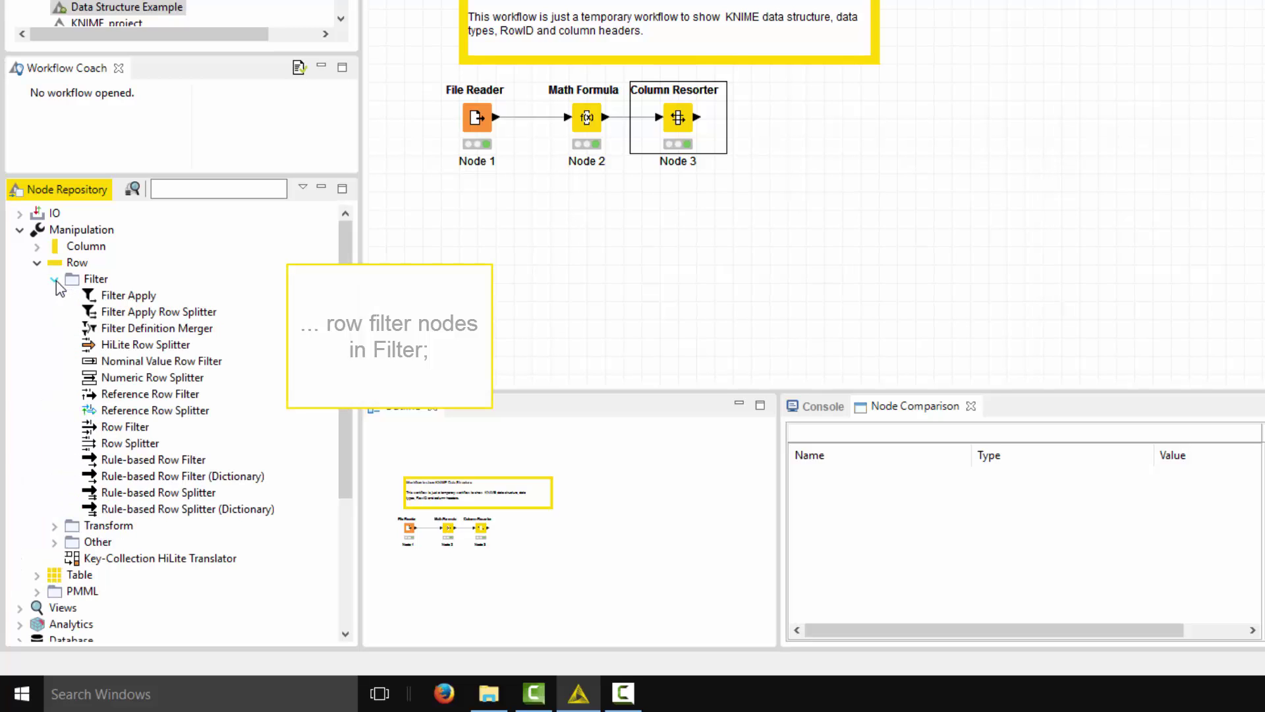
click(54, 526)
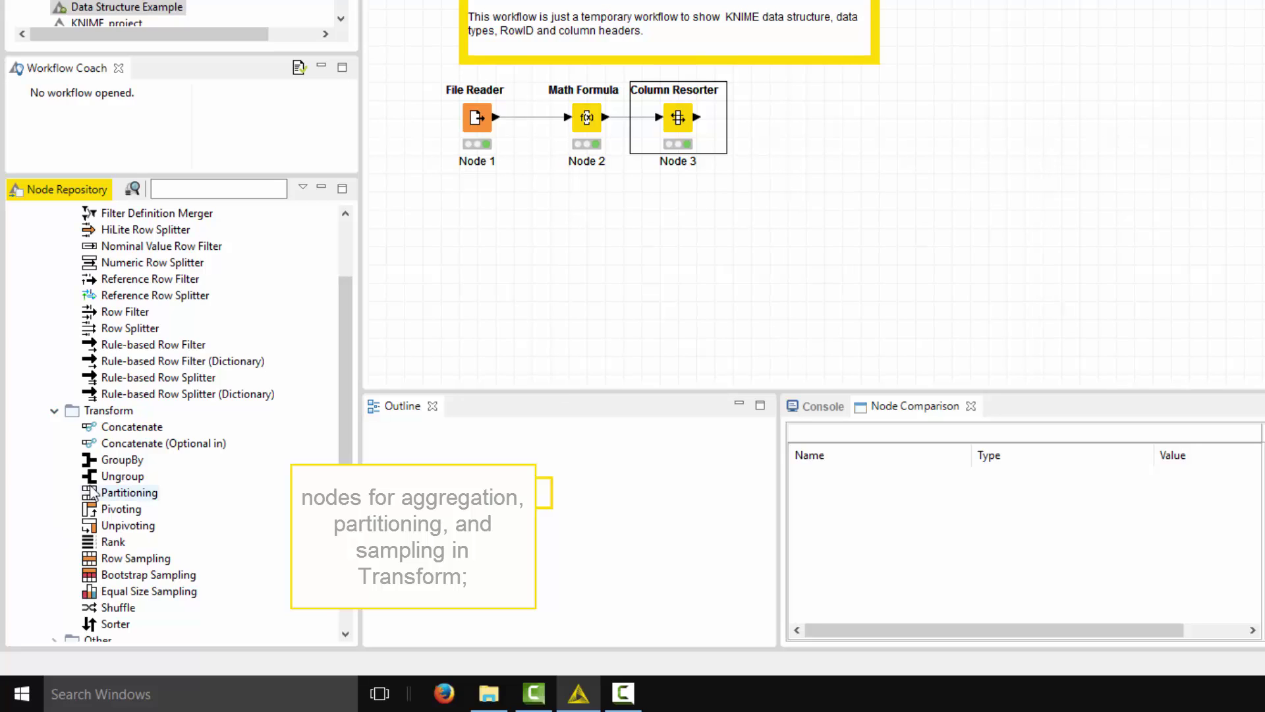
drag(350, 463, 349, 518)
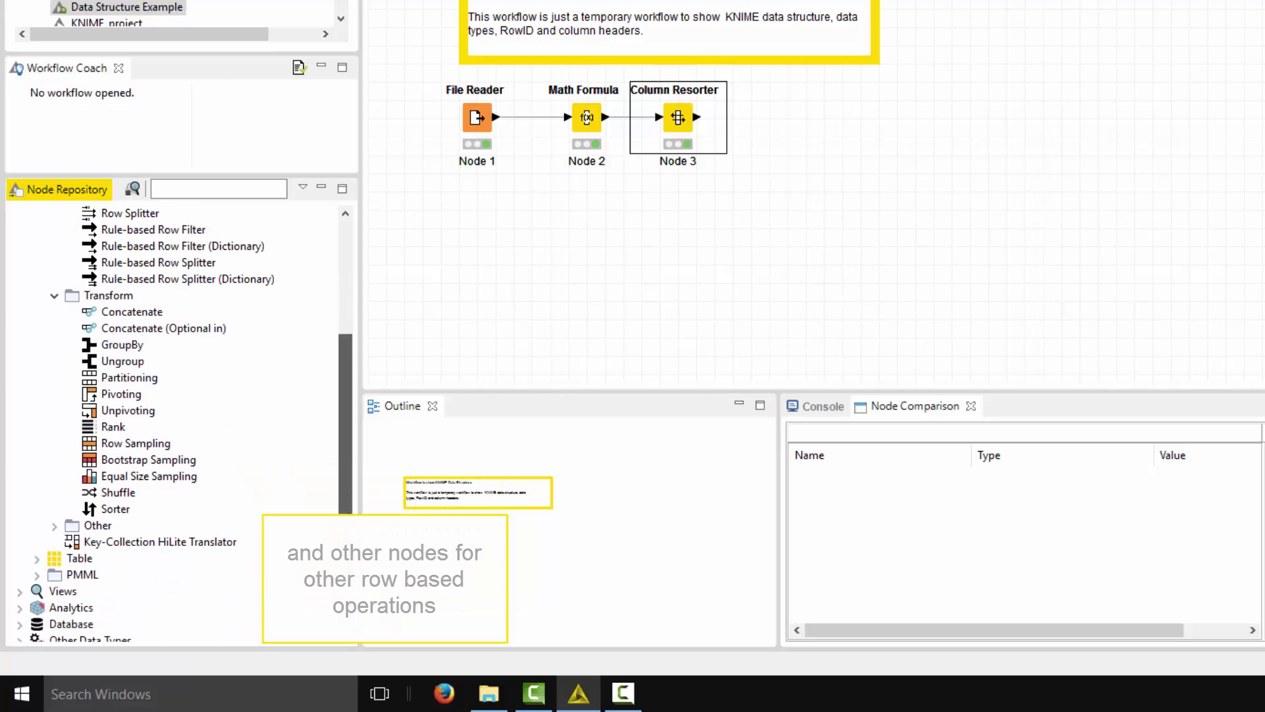
double_click(69, 528)
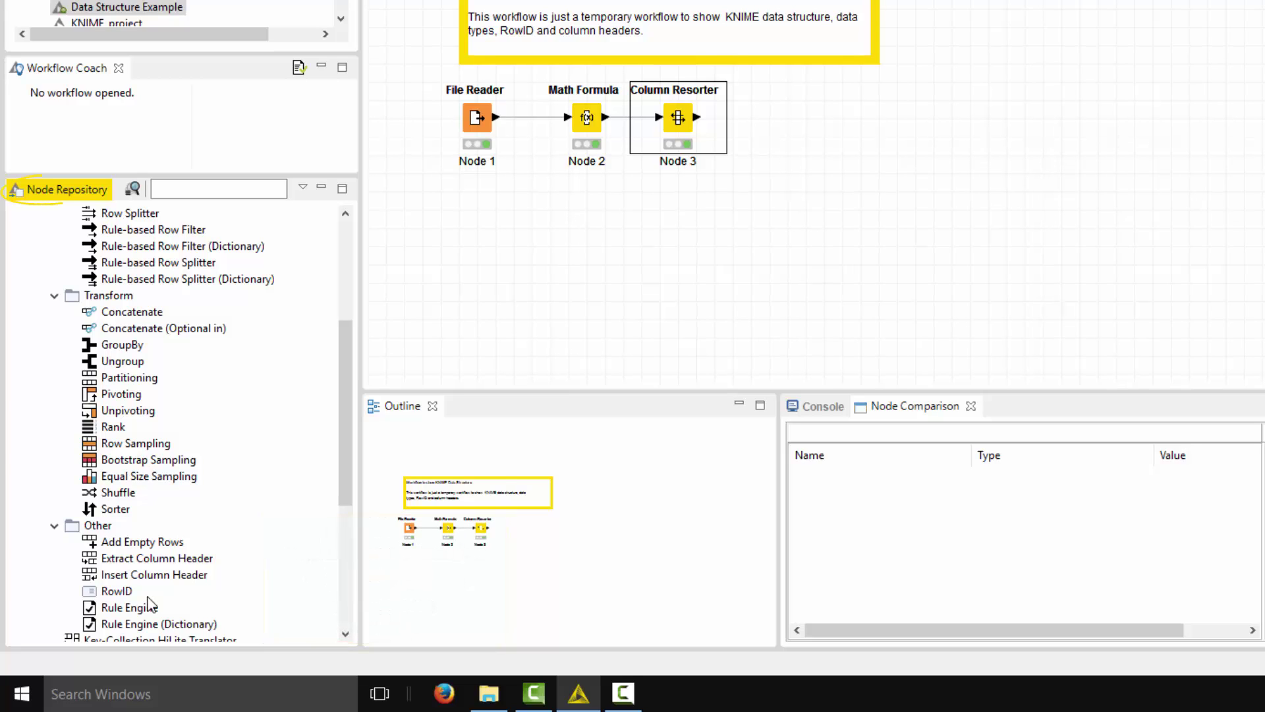
- Collapse the Other, Transform and Filter groups under Row, along with Row and the whole Manipulation category
click(54, 525)
click(54, 295)
scroll(52, 290, up, 4)
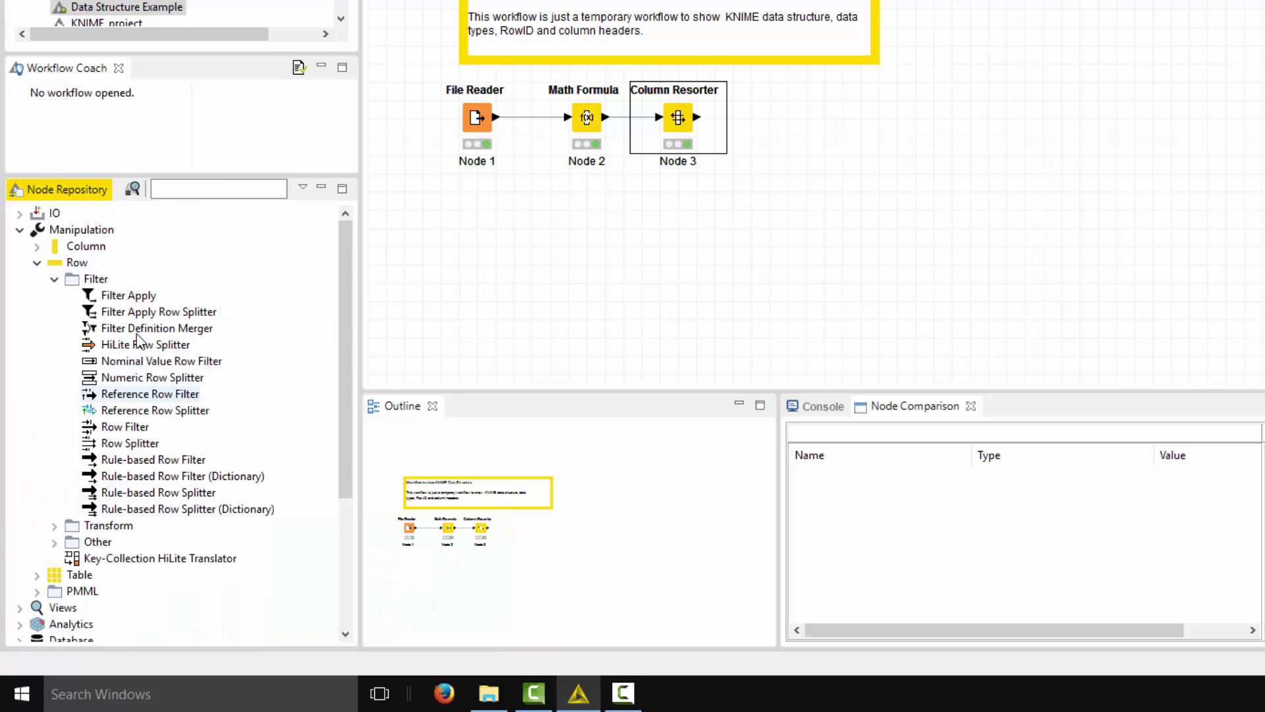
click(54, 277)
click(37, 262)
click(20, 229)
- Examine the visualization nodes in the Views category, leaving it collapsed, and expand the Analytics category
click(20, 246)
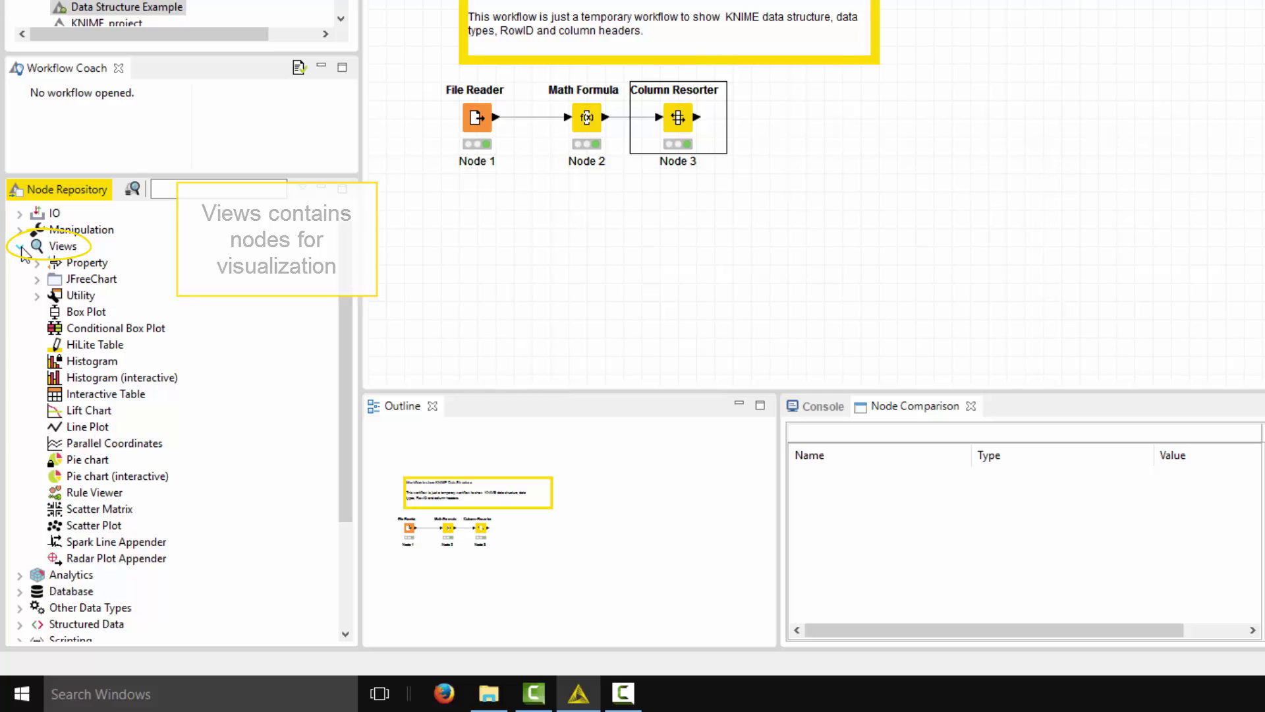
click(20, 247)
click(20, 262)
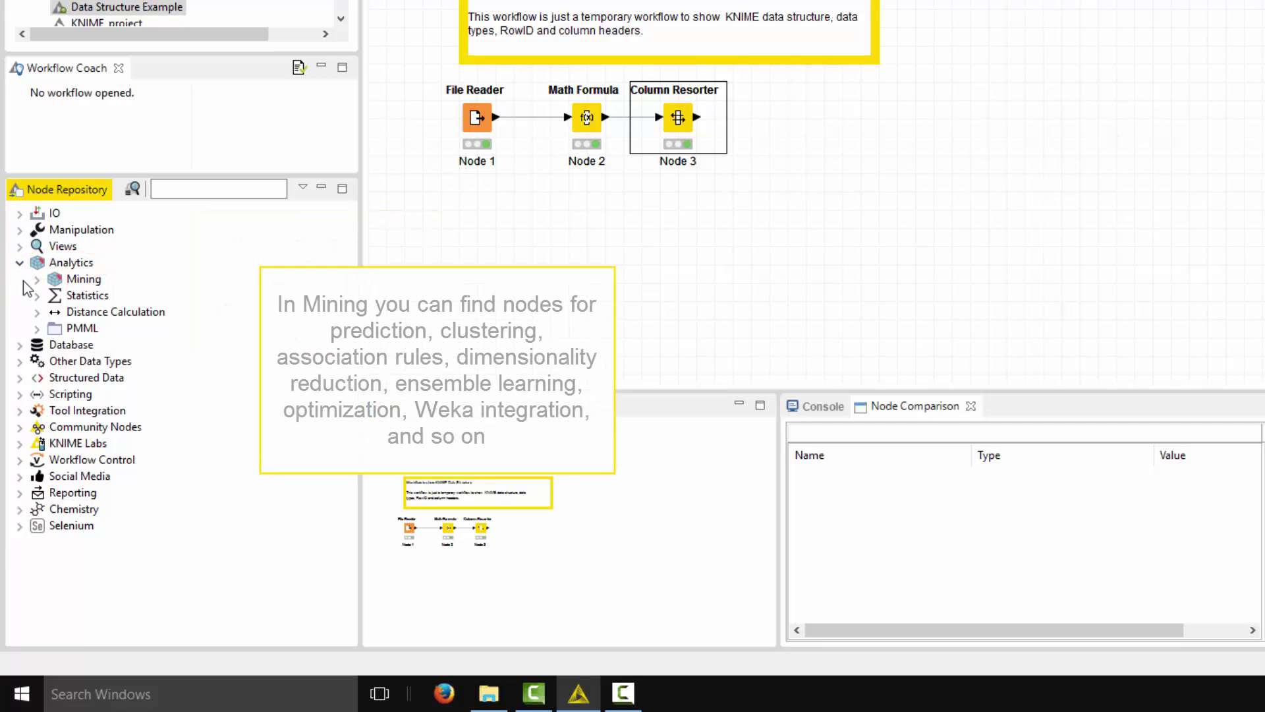
- Examine the Mining subcategories in Analytics, leaving Analytics collapsed, and expand the KNIME Labs category
click(37, 279)
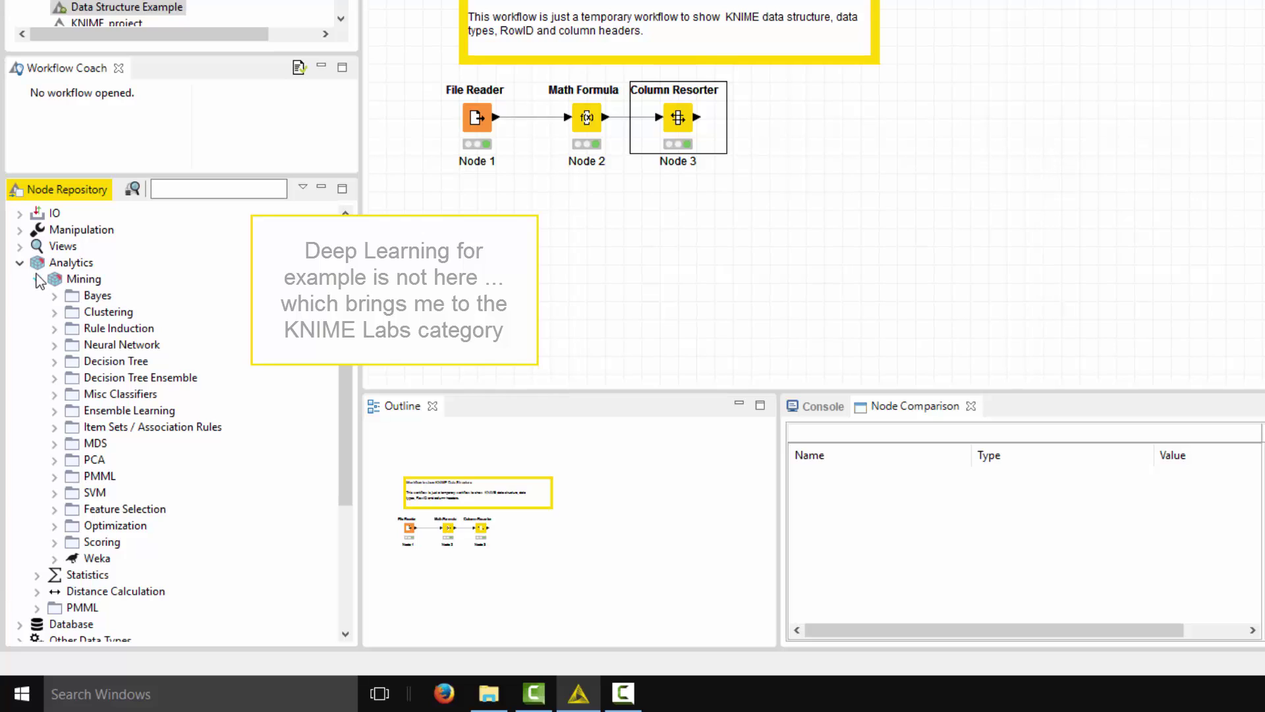
click(20, 263)
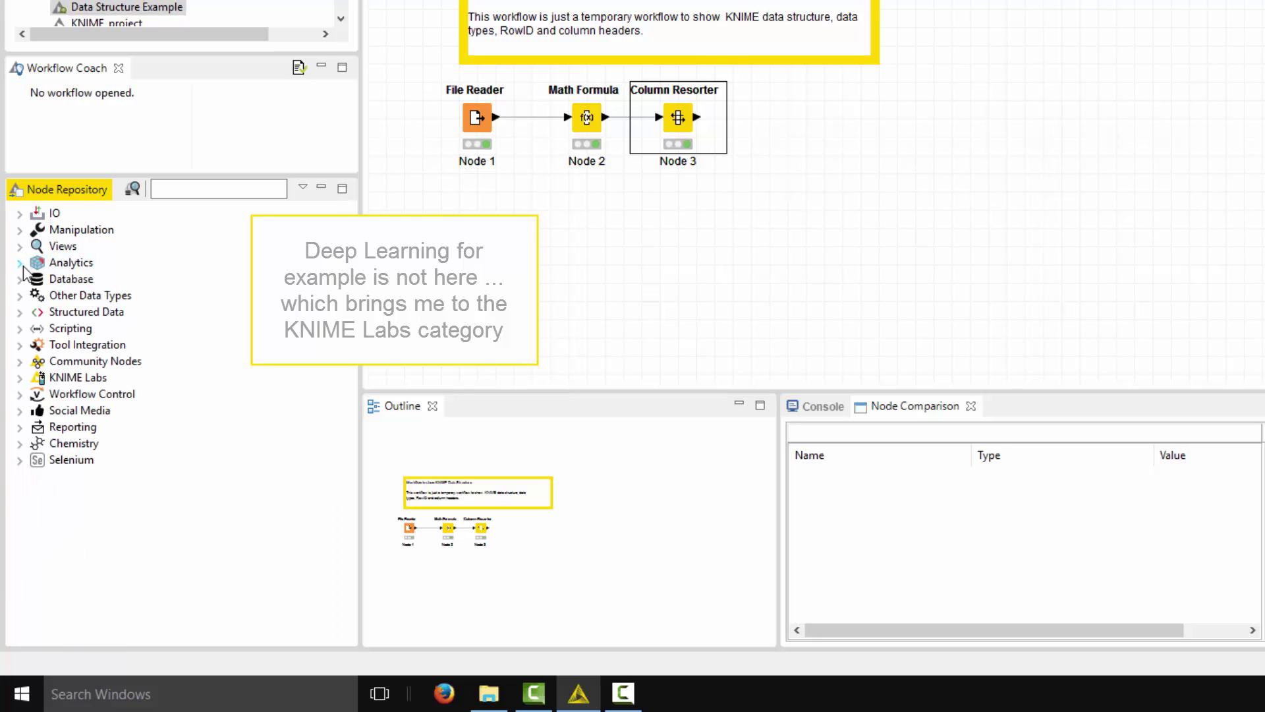
click(23, 379)
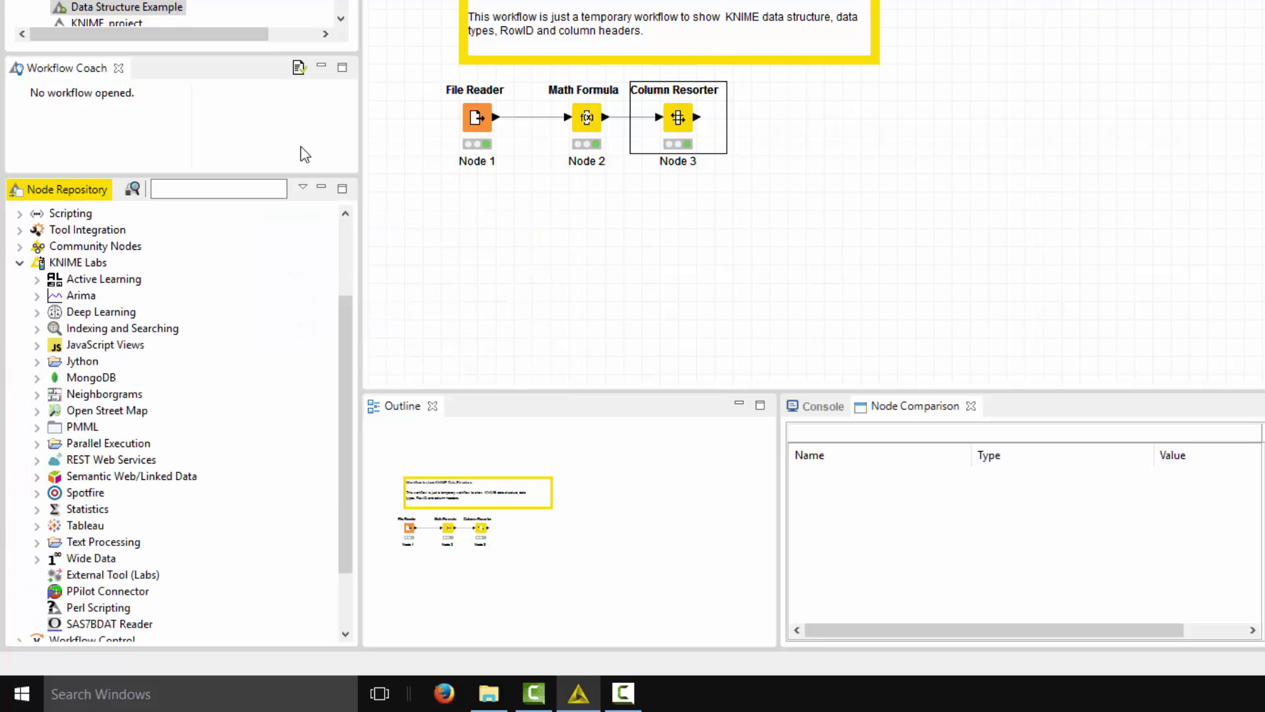
- Enlarge the Node Repository upward and examine the Deep Learning groups in KNIME Labs, leaving KNIME Labs collapsed
drag(285, 175, 284, 126)
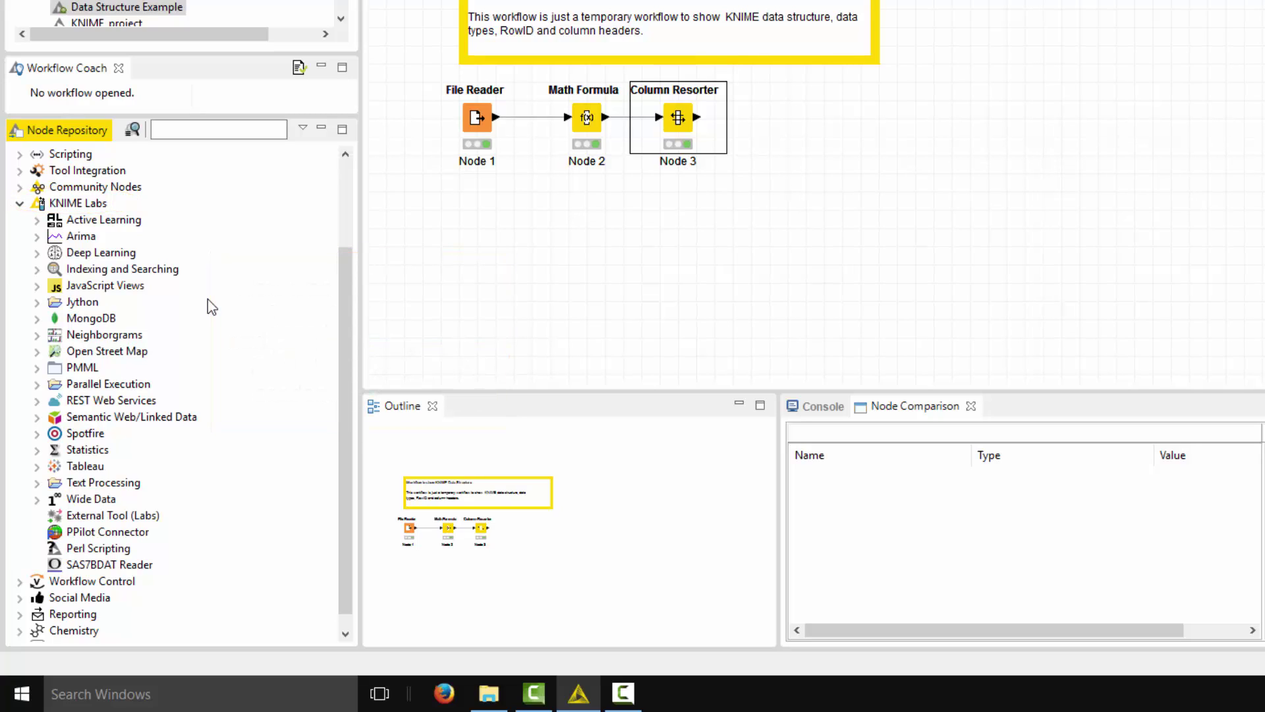
click(37, 253)
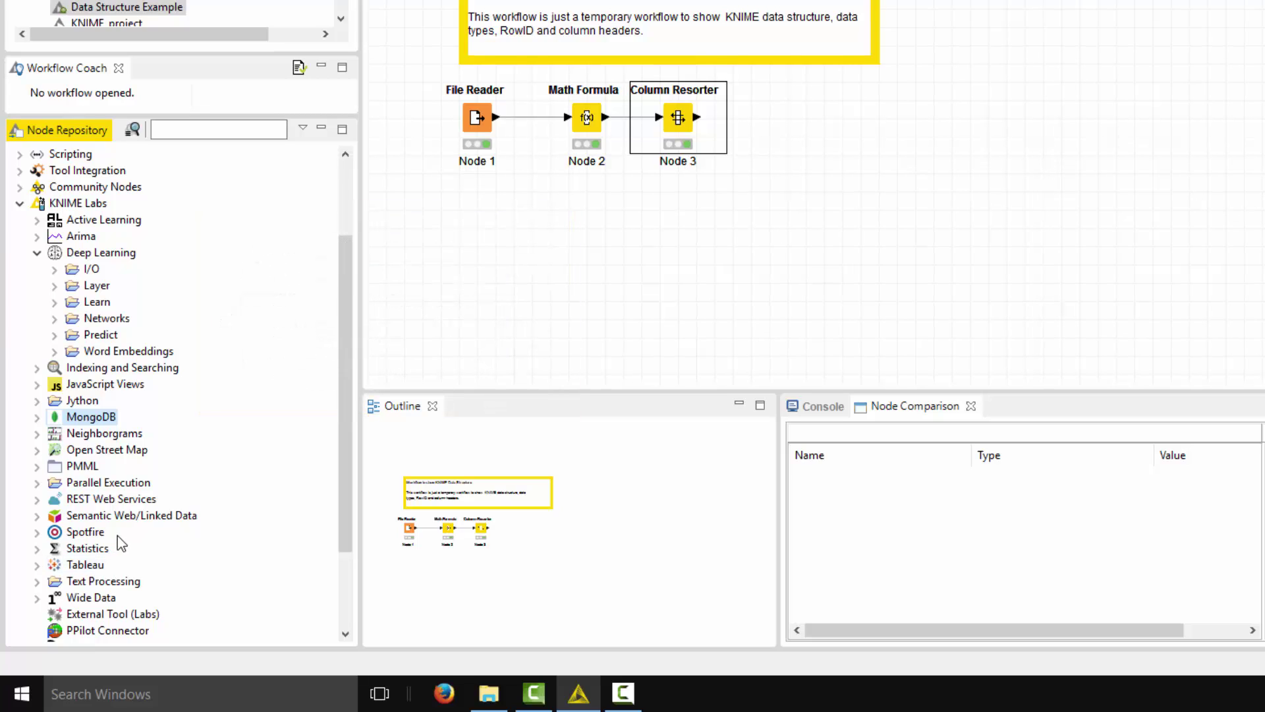
click(19, 203)
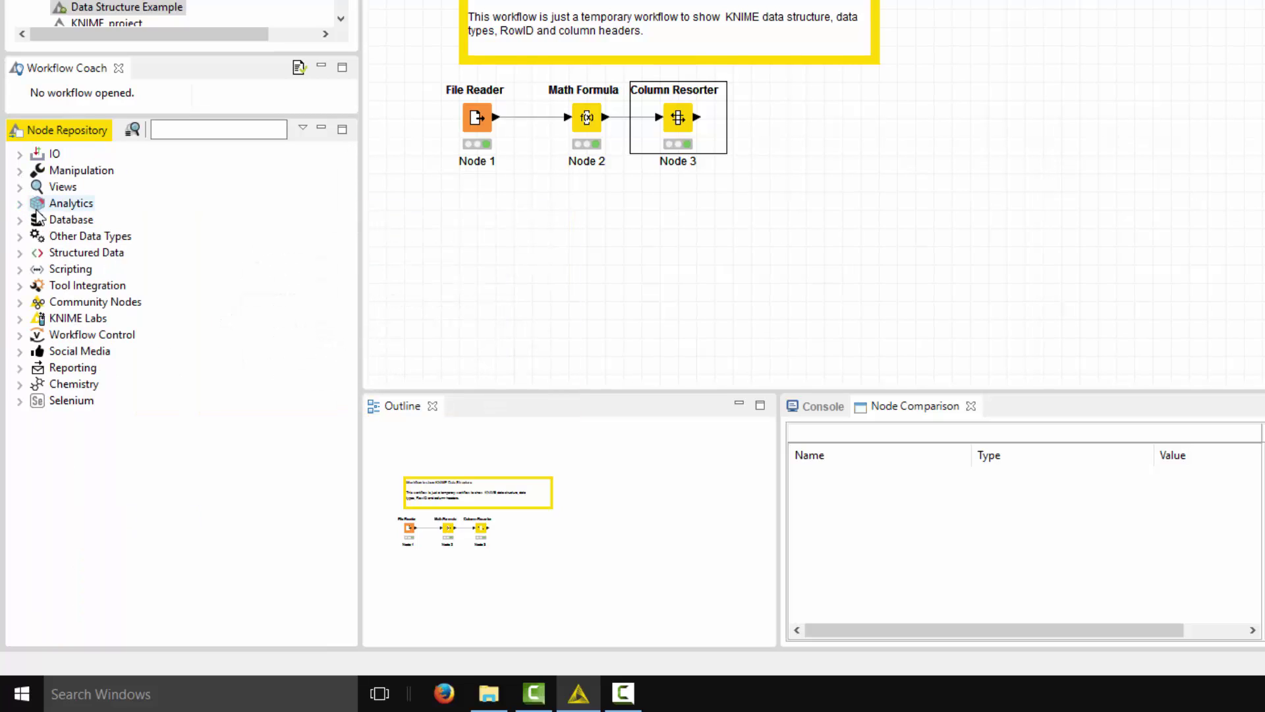
- Examine the contents of the Scripting and Tool Integration categories, leaving both collapsed
double_click(37, 270)
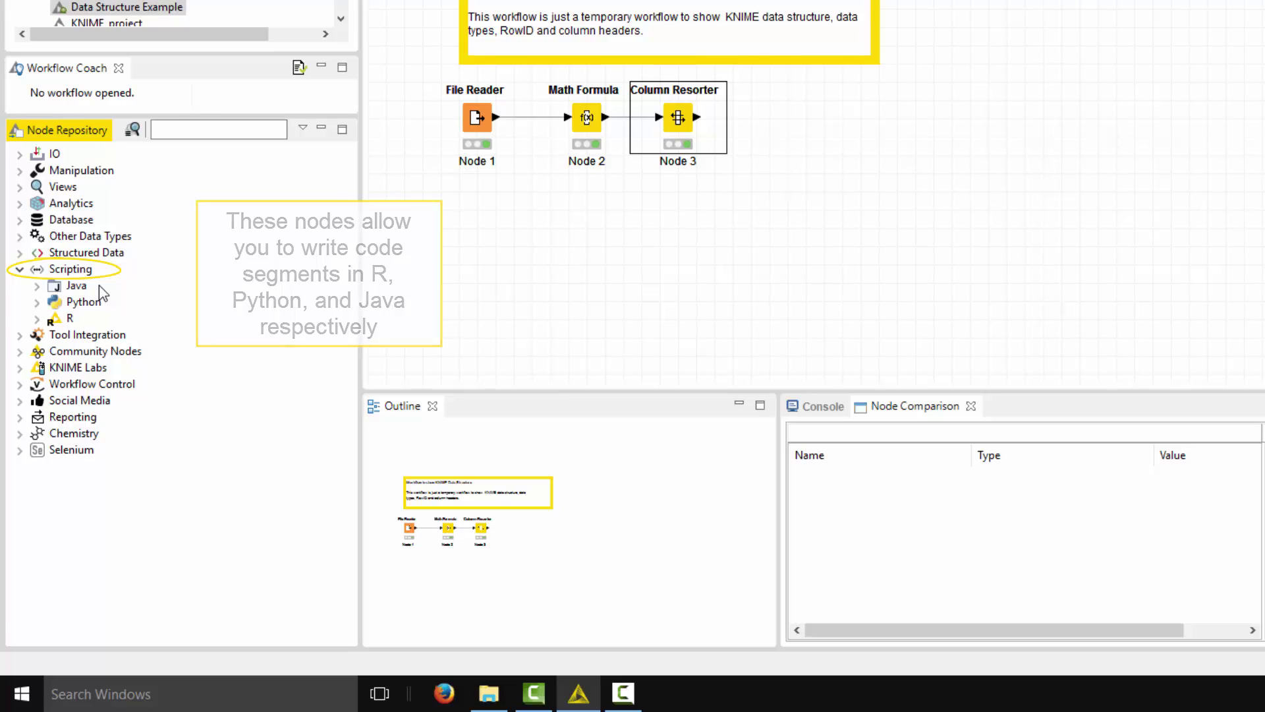
click(20, 269)
click(20, 285)
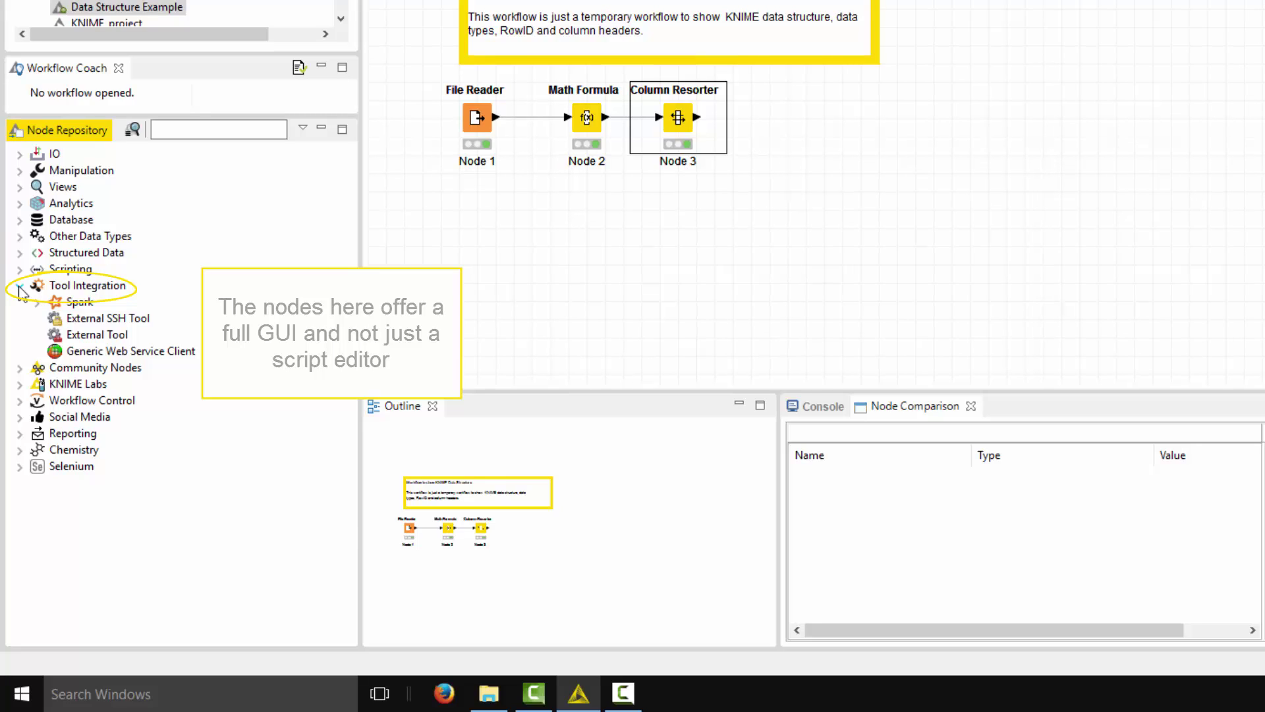
click(20, 286)
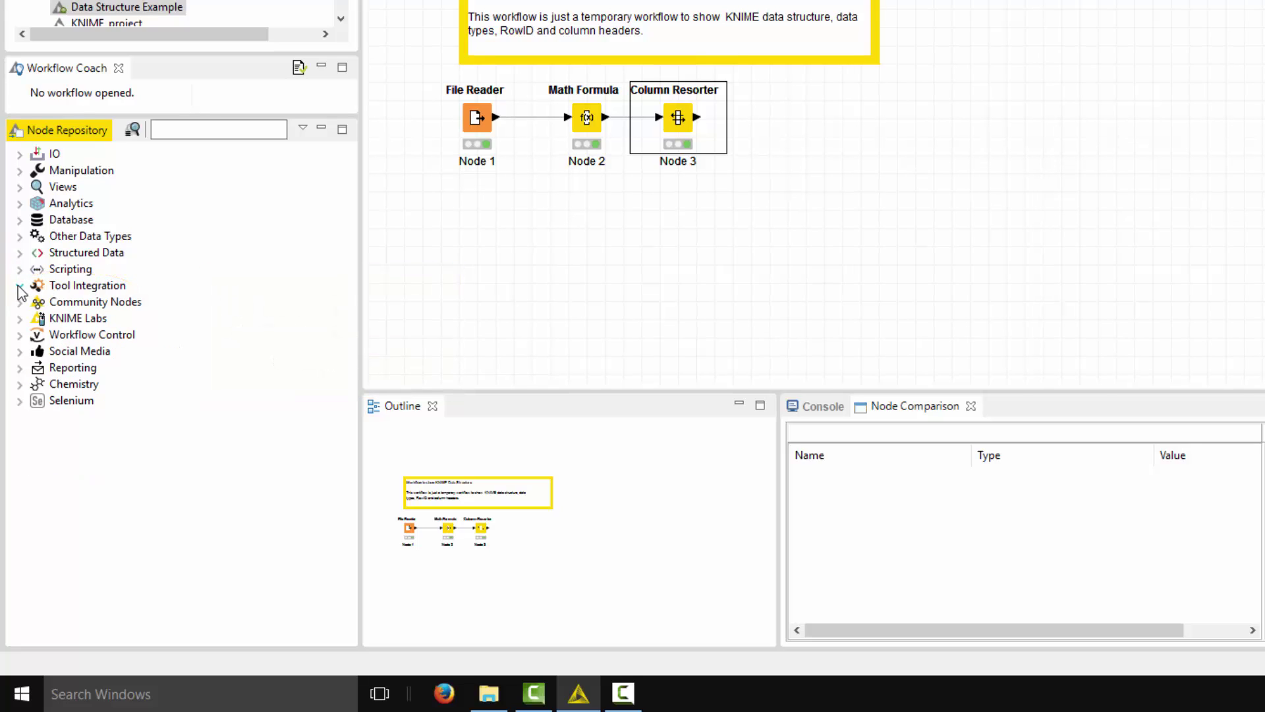
- Examine the Loop Support nodes in Workflow Control, leaving Workflow Control expanded but Loop Support and Social Media collapsed
click(20, 351)
click(20, 335)
click(20, 466)
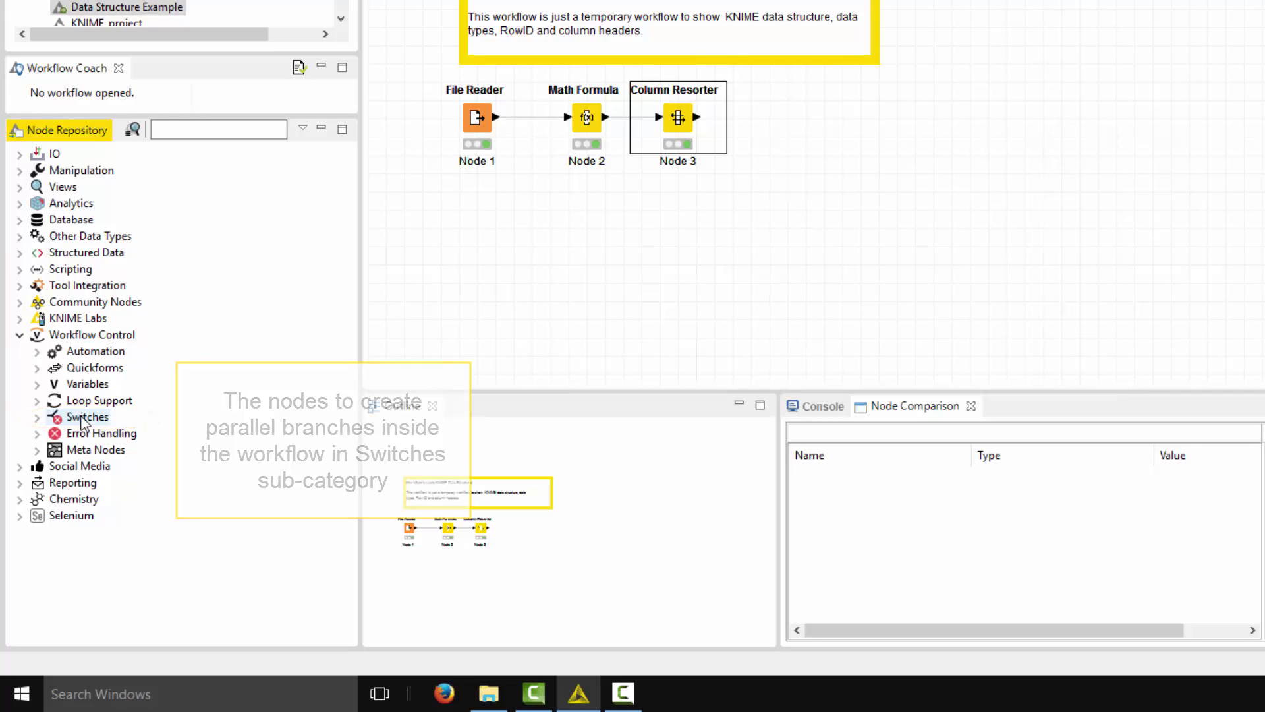
click(38, 401)
scroll(343, 444, down, 1)
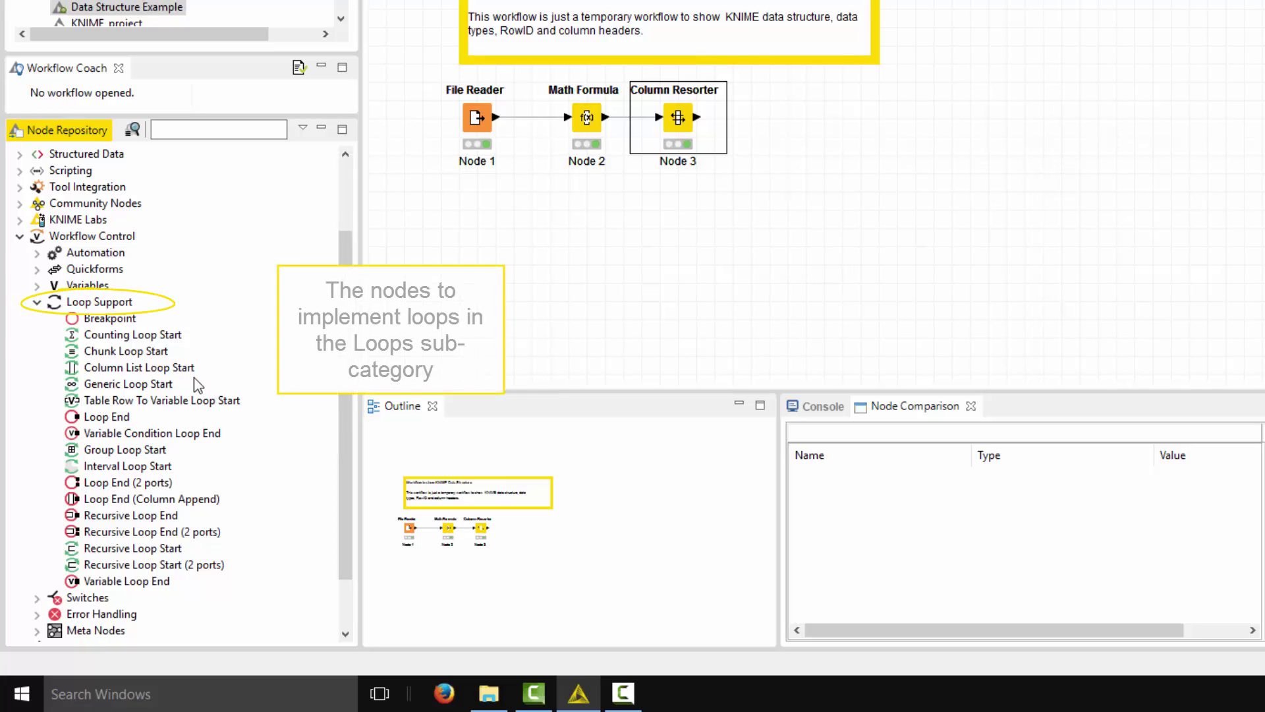
click(37, 302)
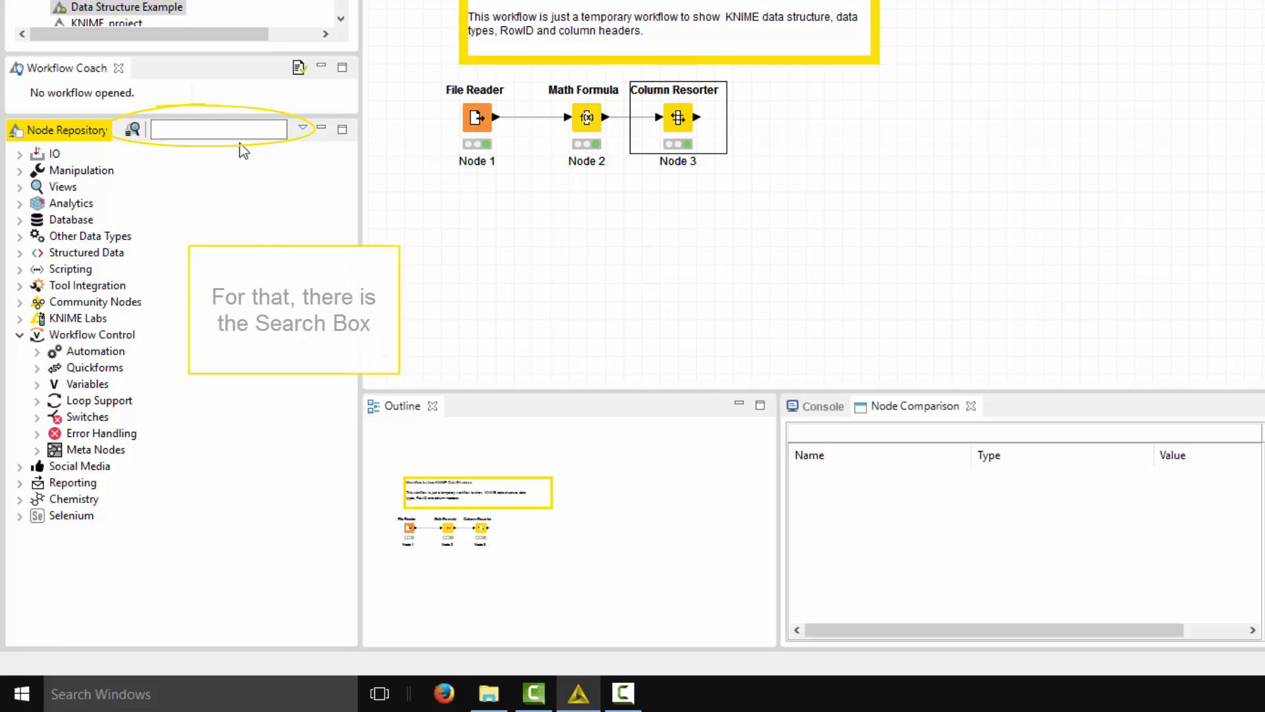
- Search the Node Repository for nodes matching "filter"
click(212, 123)
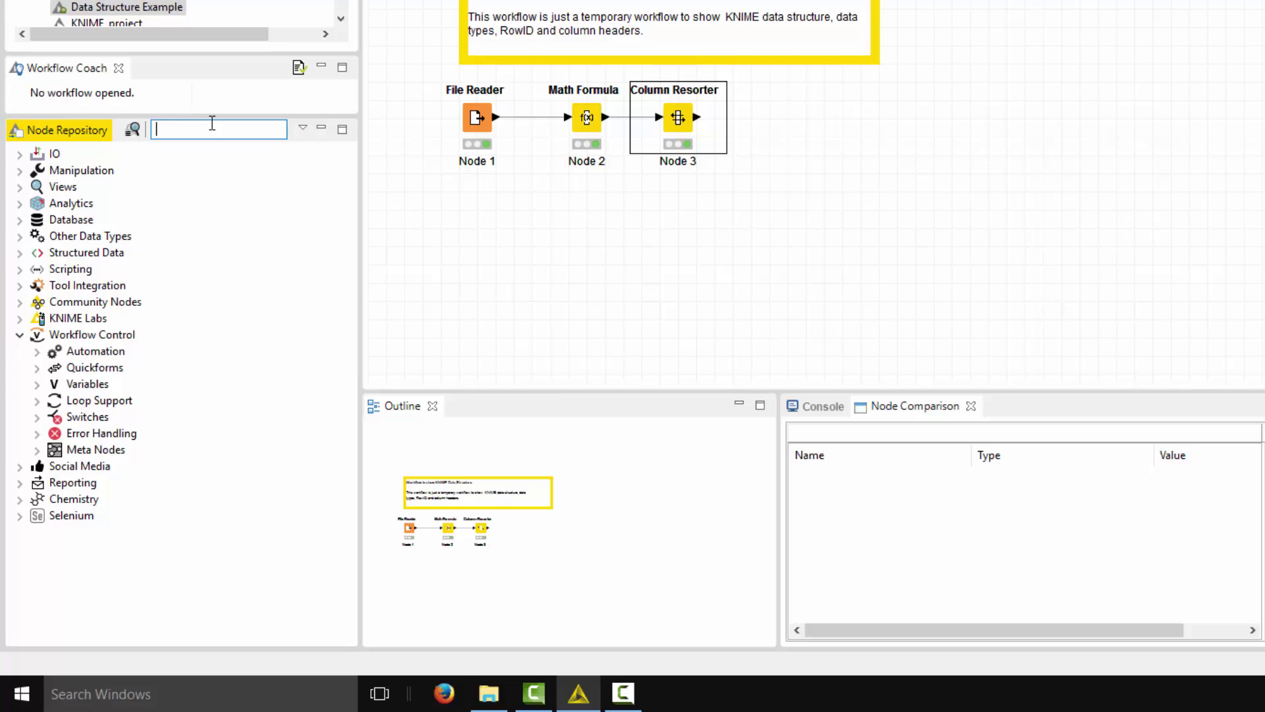
text(filter)
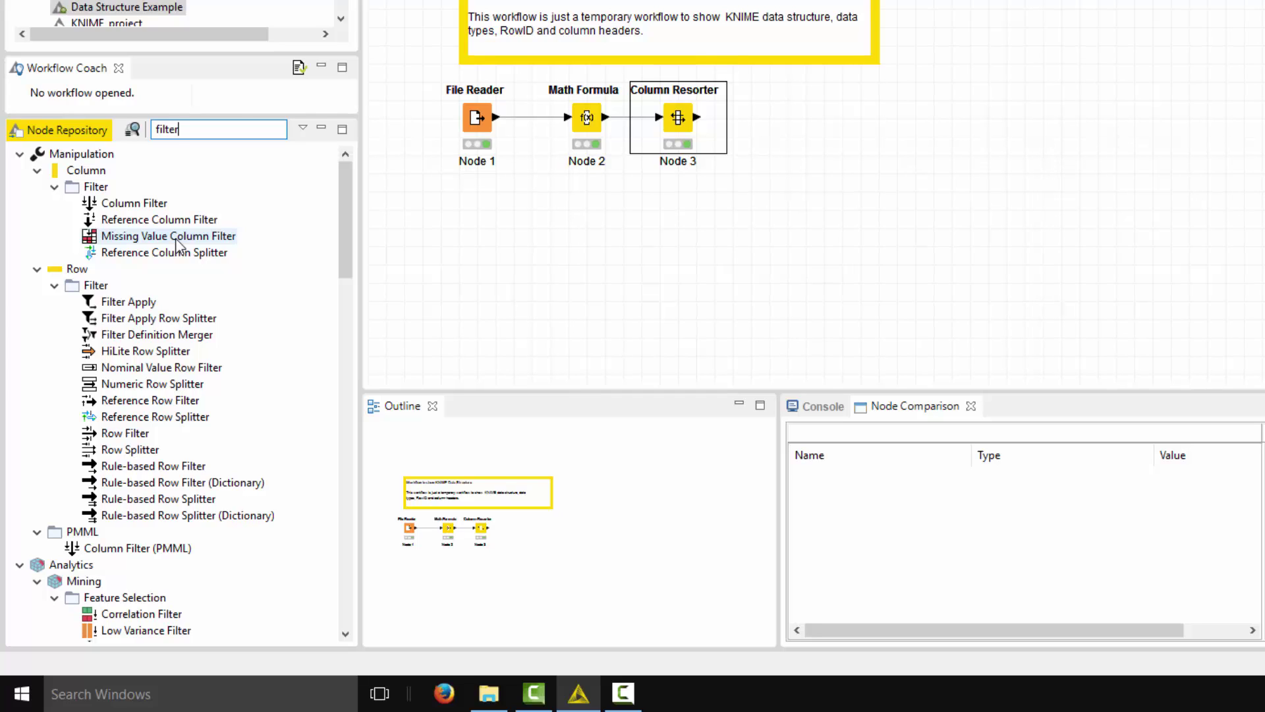
- Replace the node search term with "grouping" and switch the Node Repository to Fuzzy Search
double_click(152, 129)
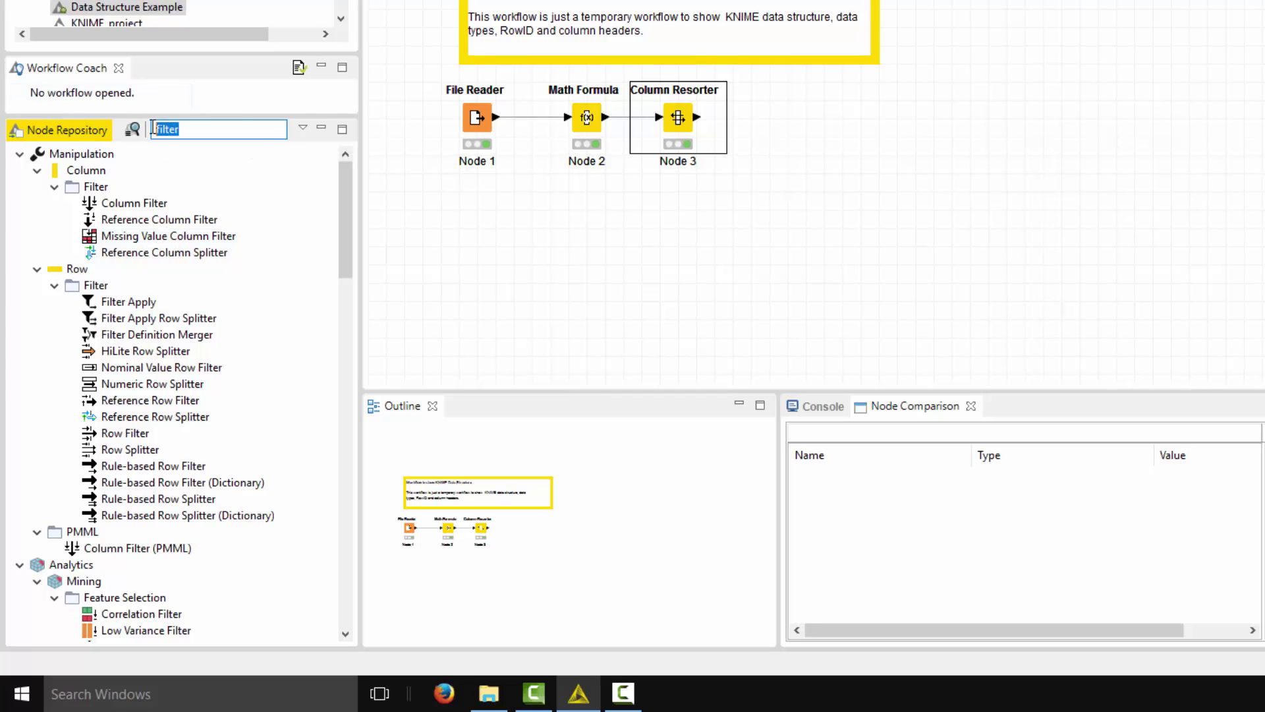
text(grouping)
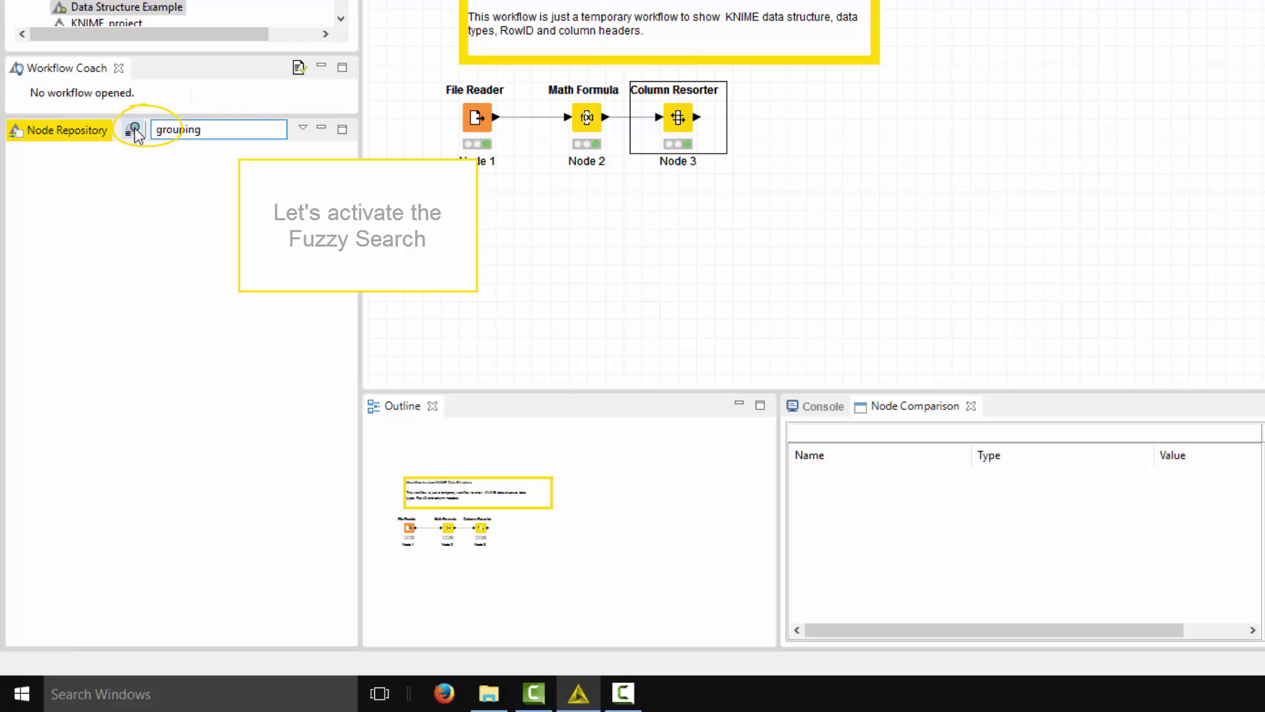
click(134, 130)
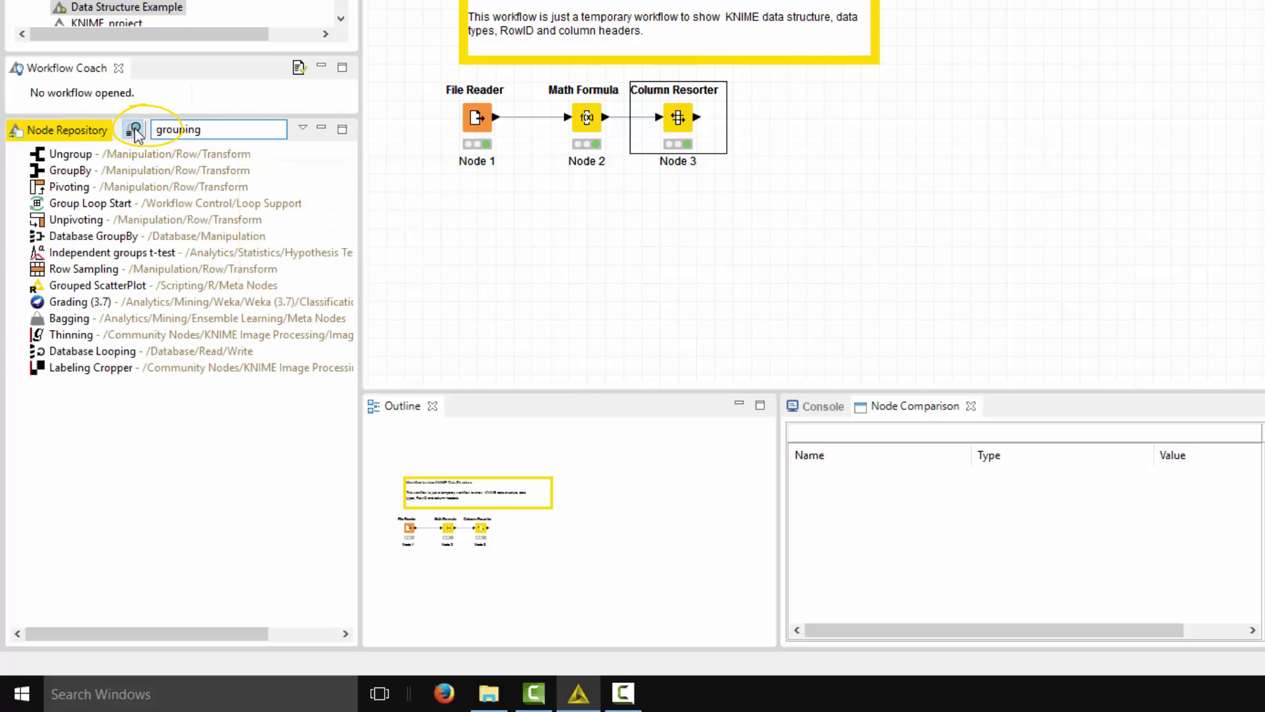